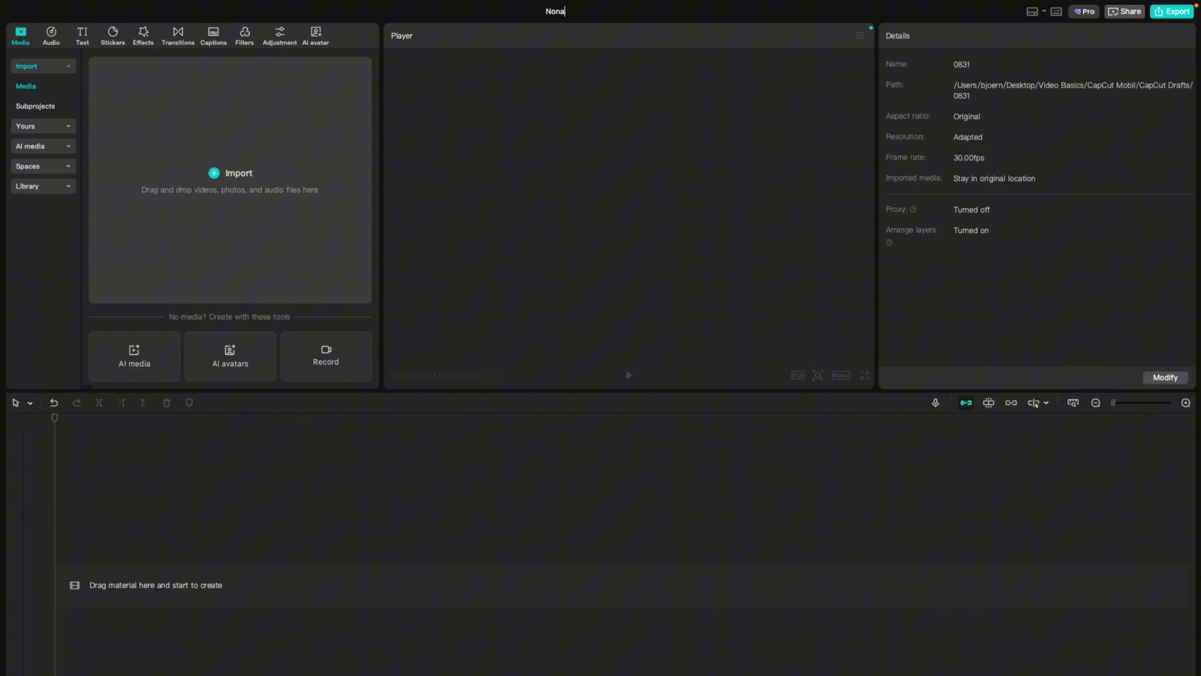
Edit the new project's title at the top to rename it Noname.
click(555, 11)
Import clips IMG_5685, IMG_5675 and IMG_5671 into the media bin and preview each one.
drag(1044, 238, 270, 162)
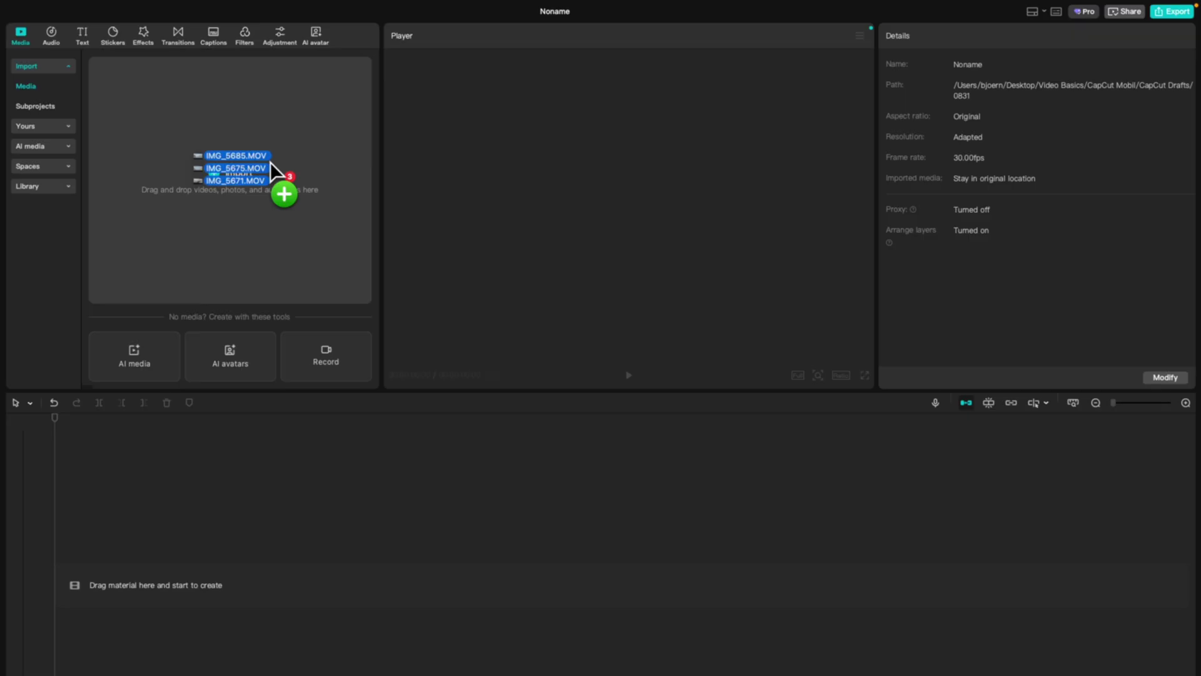
drag(270, 162, 270, 163)
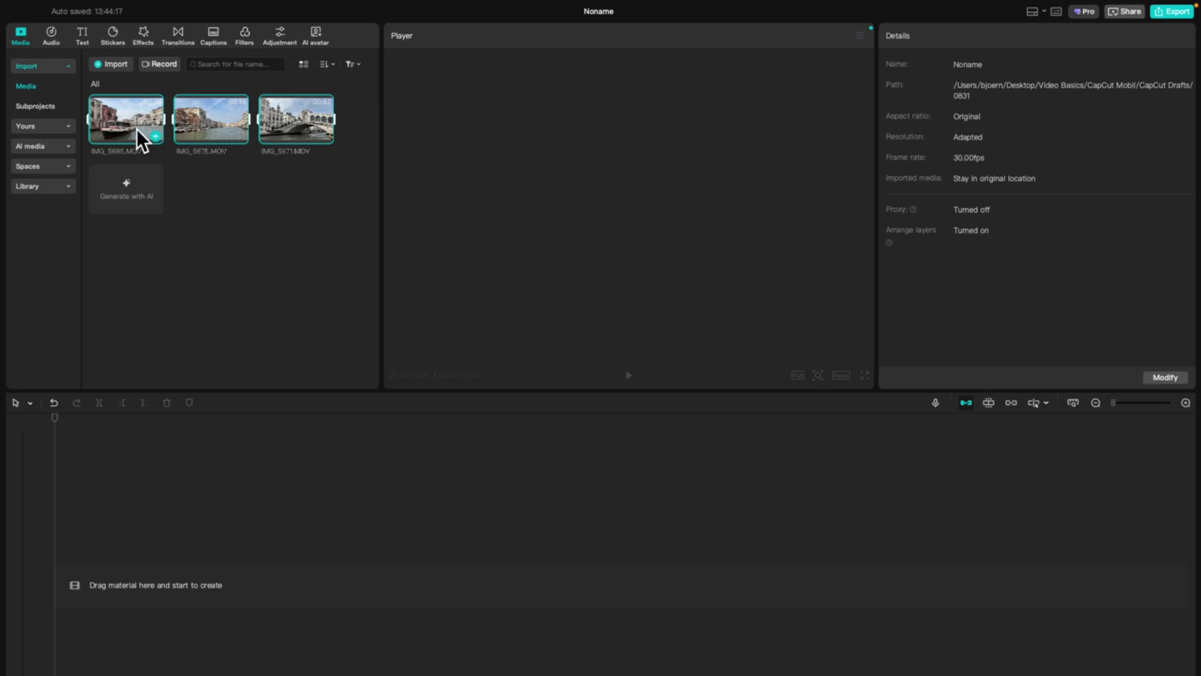
click(136, 125)
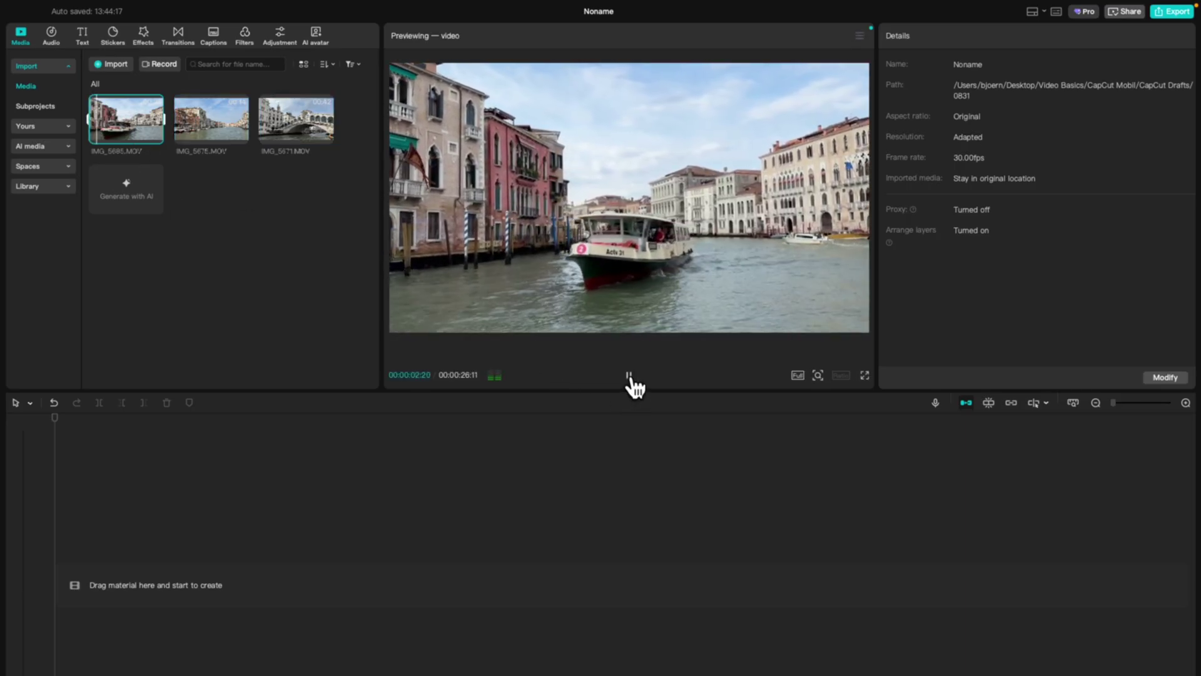
click(207, 123)
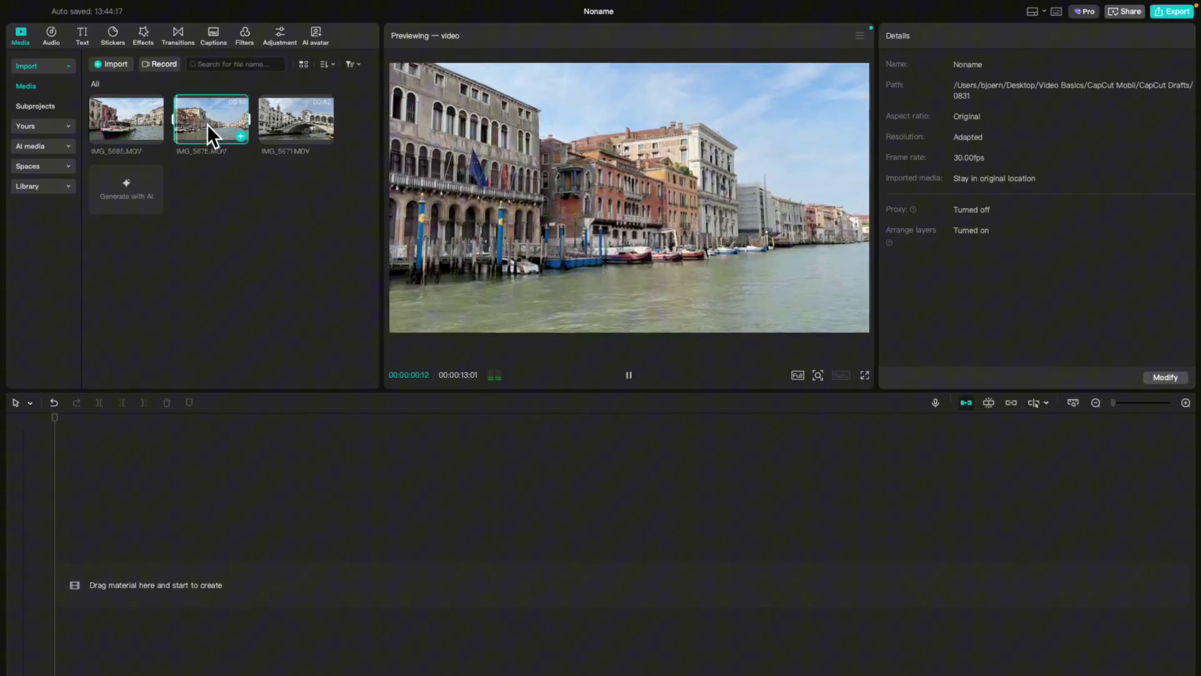
click(304, 120)
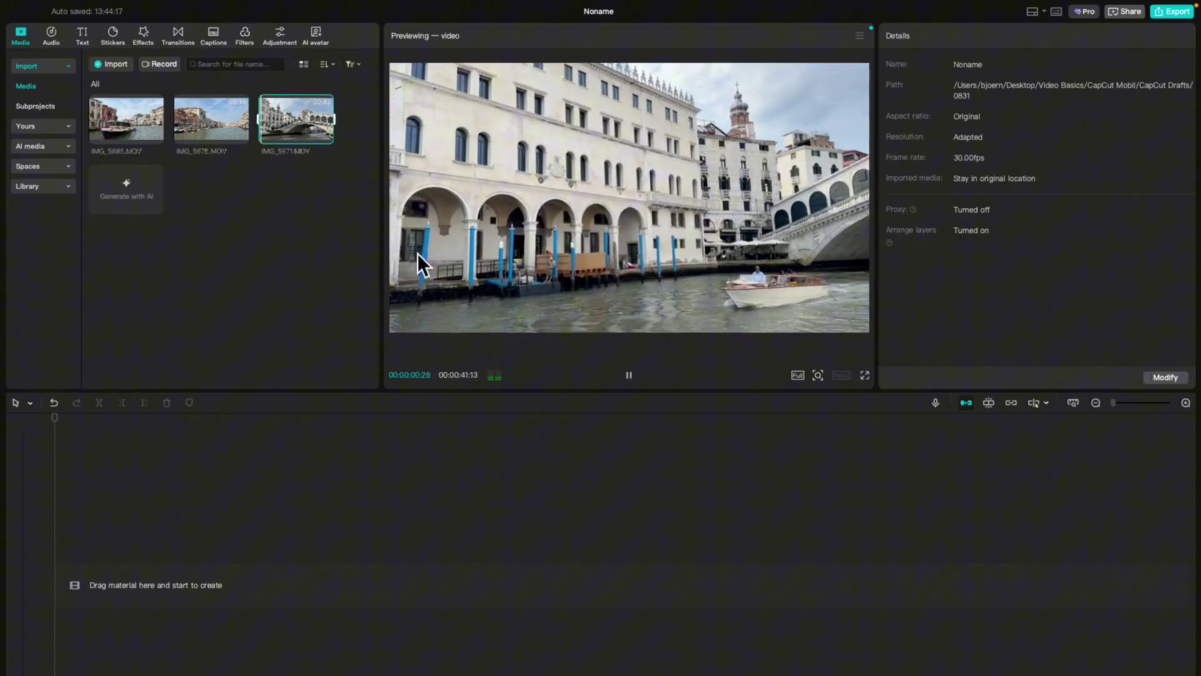
click(630, 377)
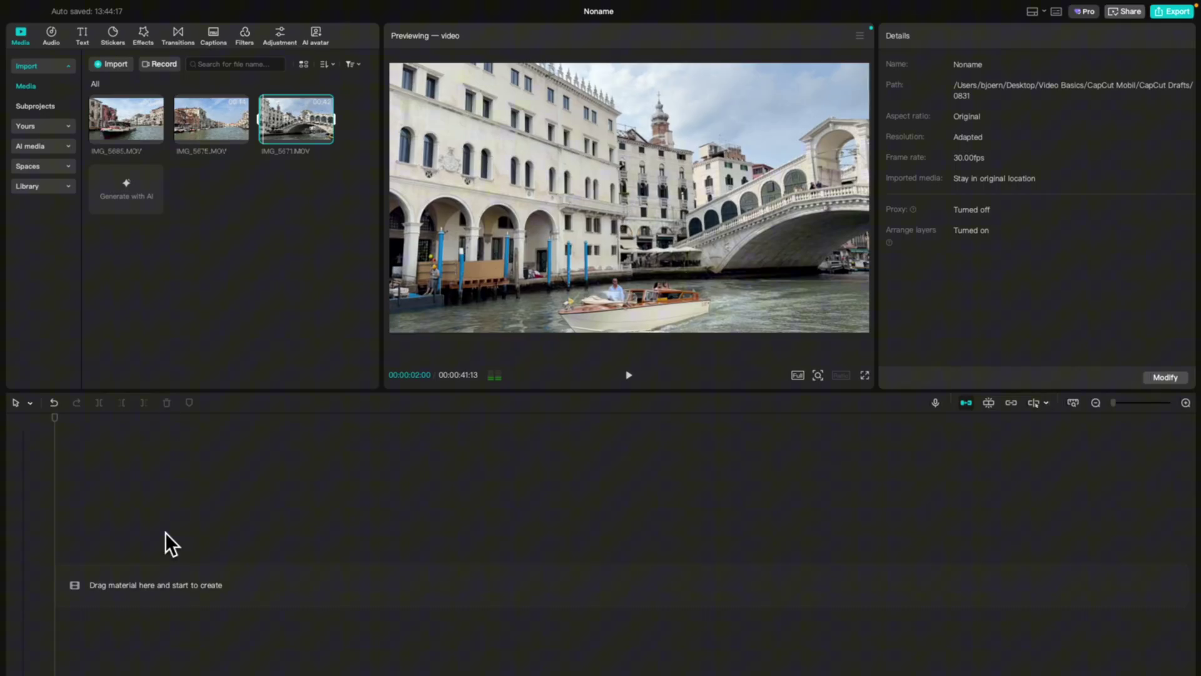
Place IMG_5685, IMG_5675 and IMG_5671 in order on the timeline, accepting each audio-tracks notice.
mouse_move(126, 119)
mouse_move(136, 115)
mouse_down()
mouse_move(156, 576)
mouse_move(331, 549)
mouse_up()
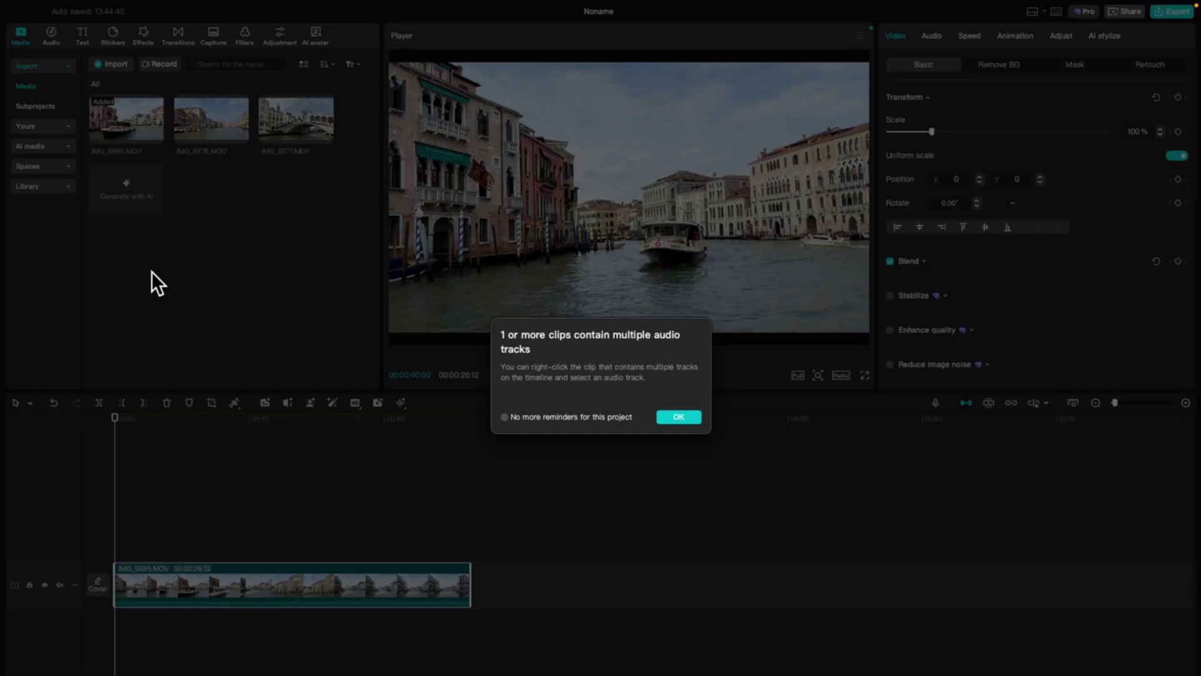
click(693, 420)
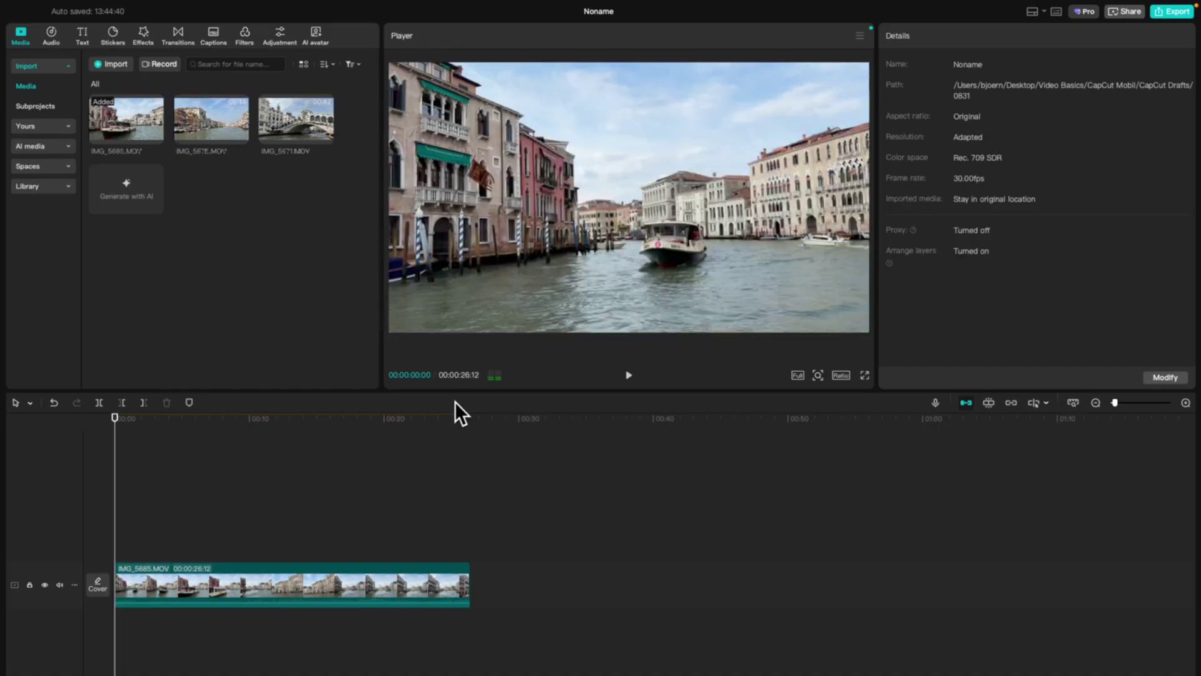
drag(224, 120, 494, 569)
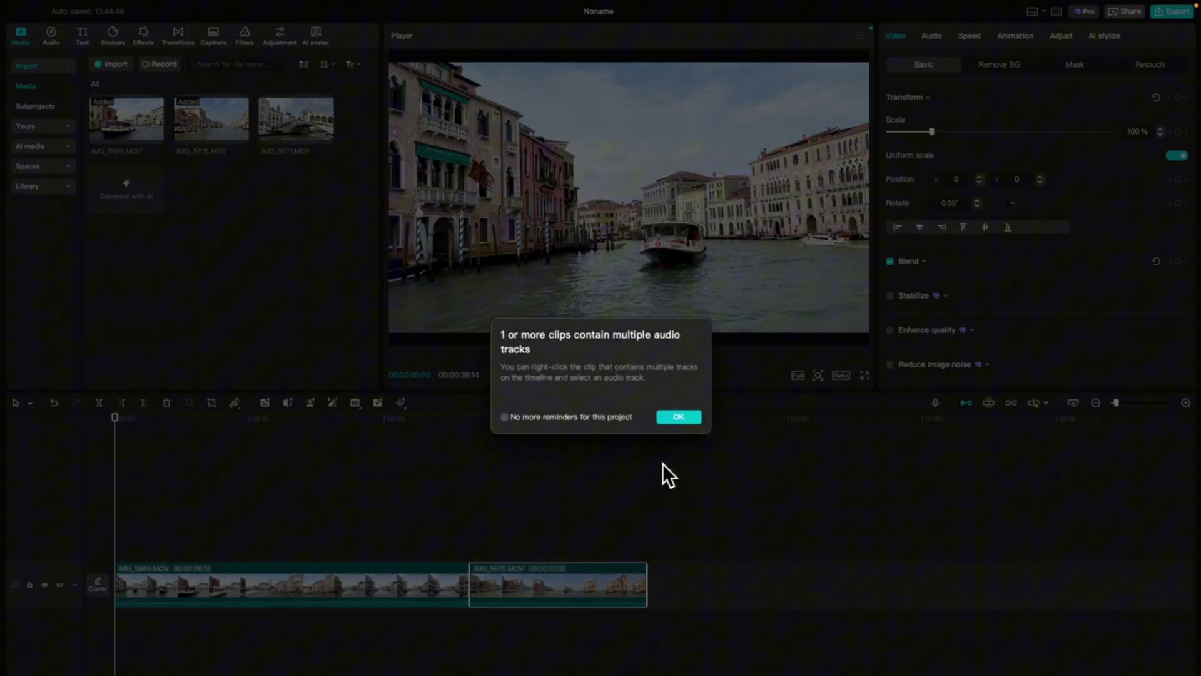
click(684, 418)
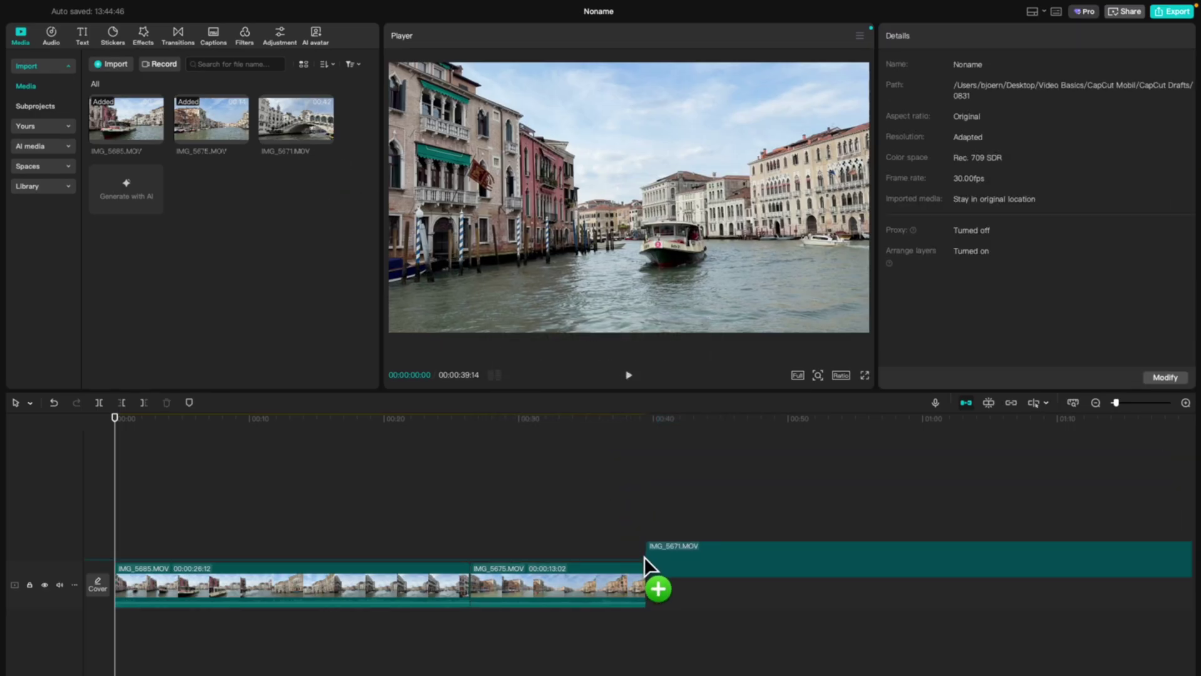
drag(391, 204, 654, 594)
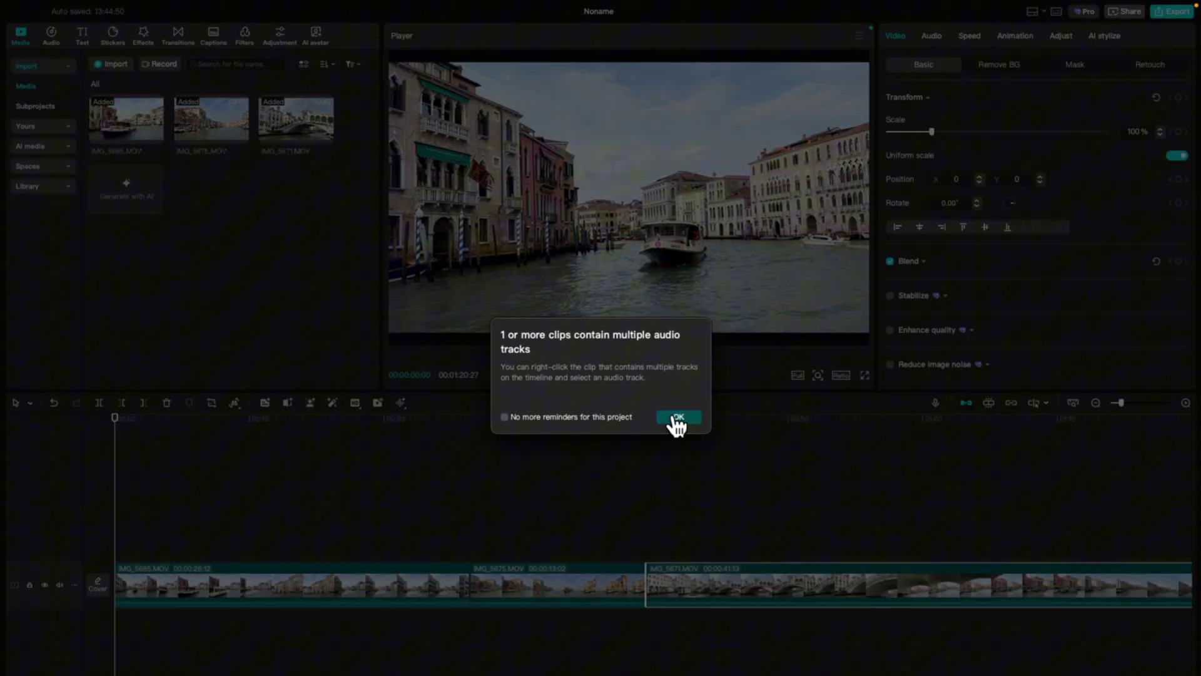
click(674, 418)
mouse_move(121, 554)
mouse_down()
mouse_move(293, 588)
mouse_move(187, 570)
mouse_move(431, 574)
mouse_move(197, 583)
mouse_up()
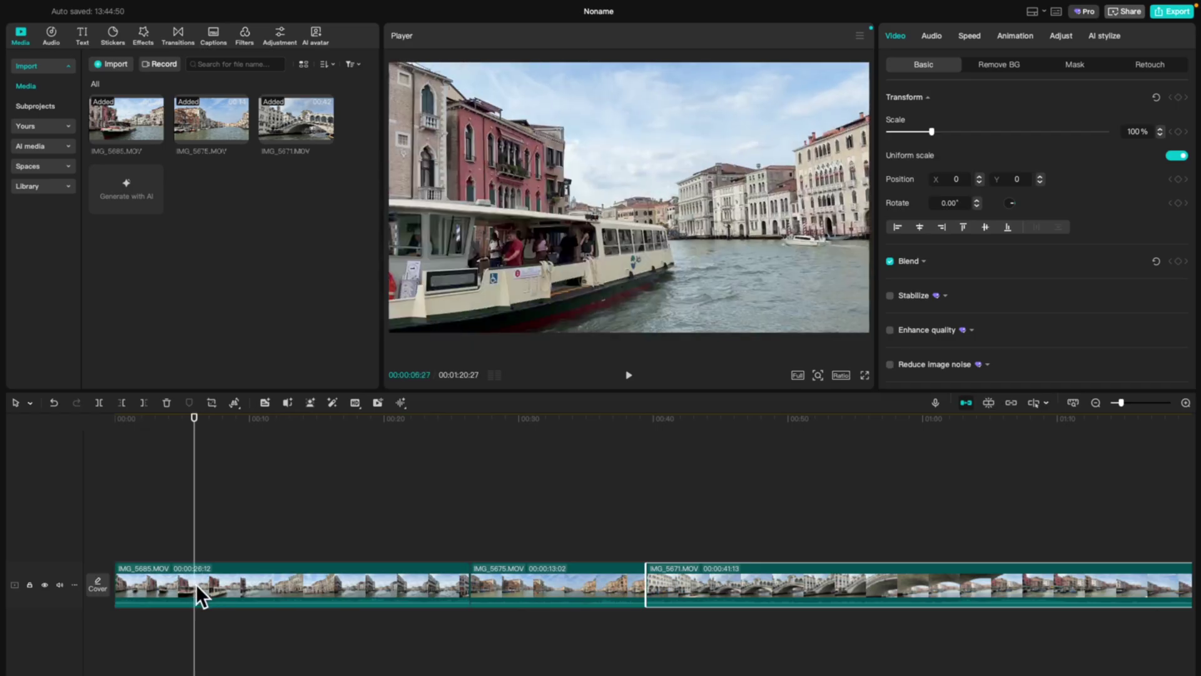
Trim both ends of the first clip IMG_5685 down to about 17 seconds.
click(259, 570)
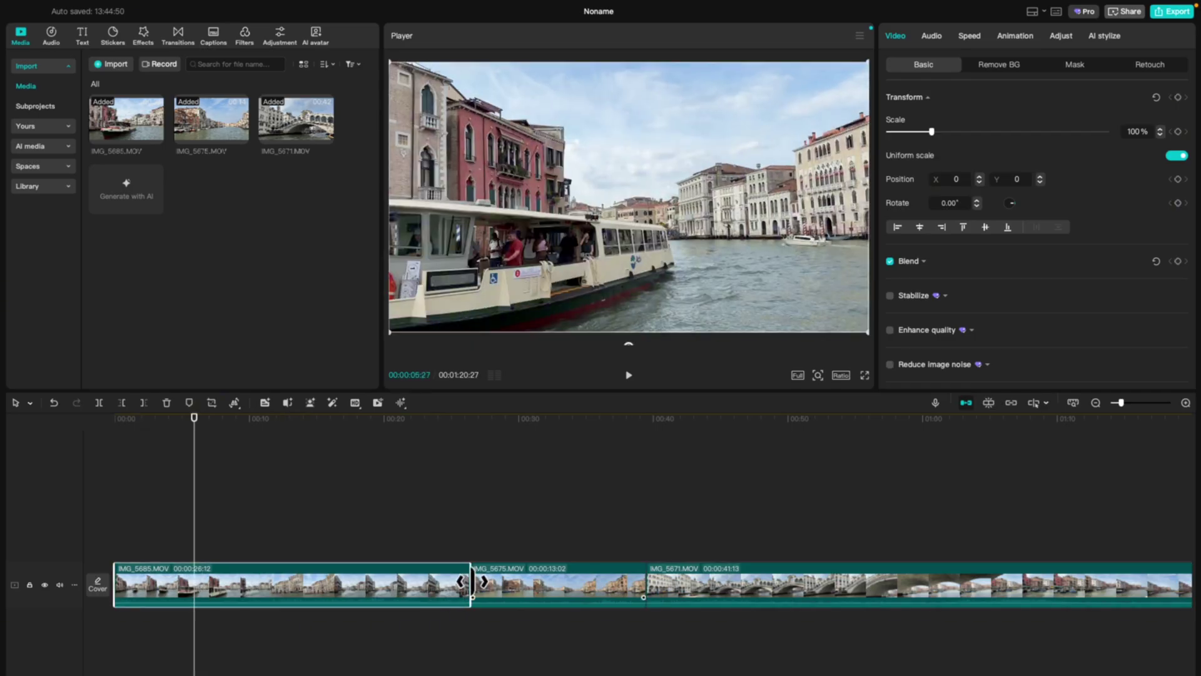
mouse_move(470, 581)
mouse_down()
mouse_move(269, 582)
mouse_move(363, 584)
mouse_up()
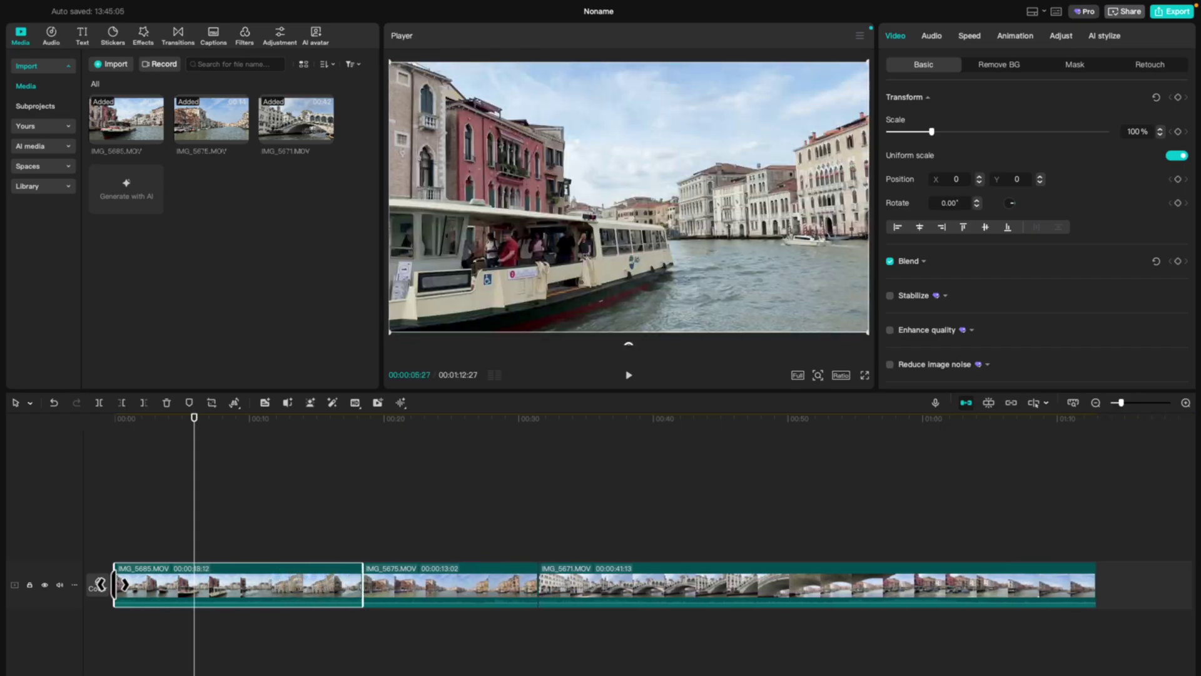
drag(114, 585, 141, 585)
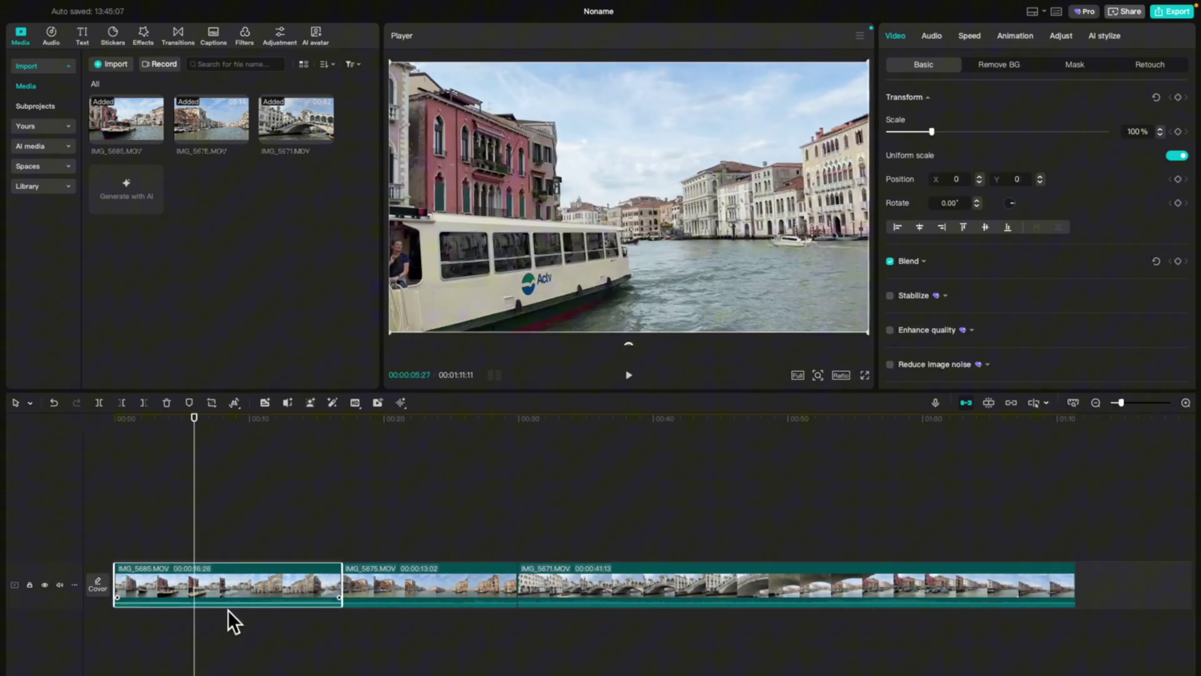
click(345, 547)
Trim the start of the middle clip IMG_5675 to about 12.5 seconds.
click(400, 582)
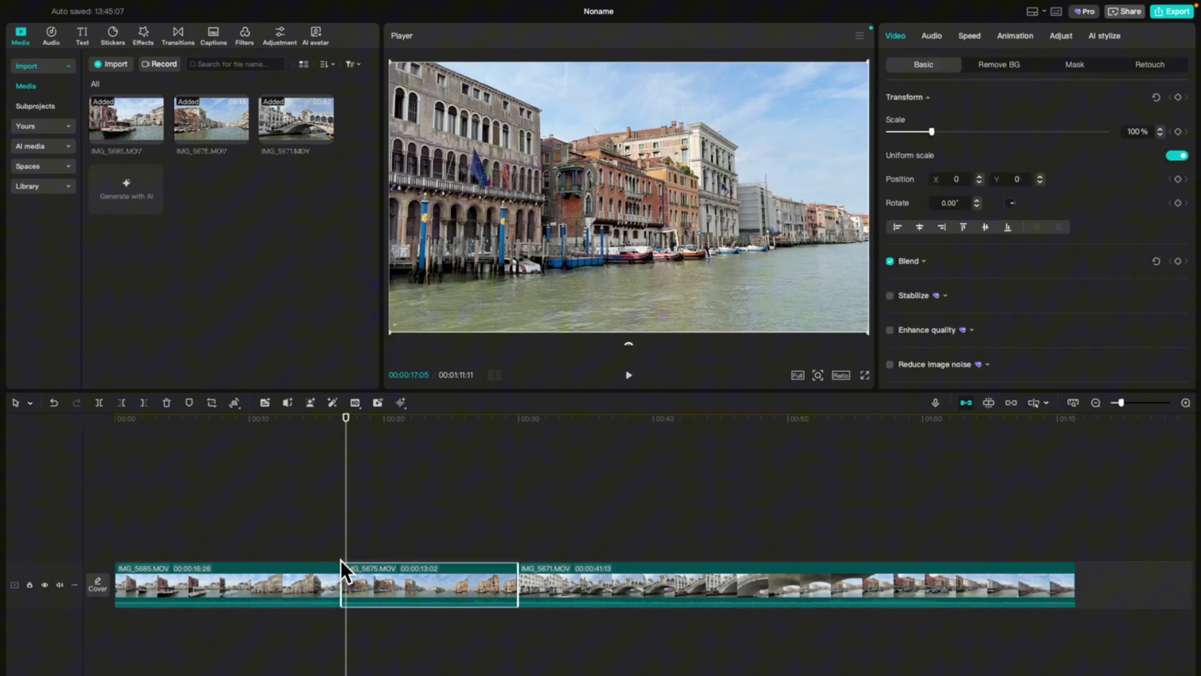
drag(342, 567, 350, 570)
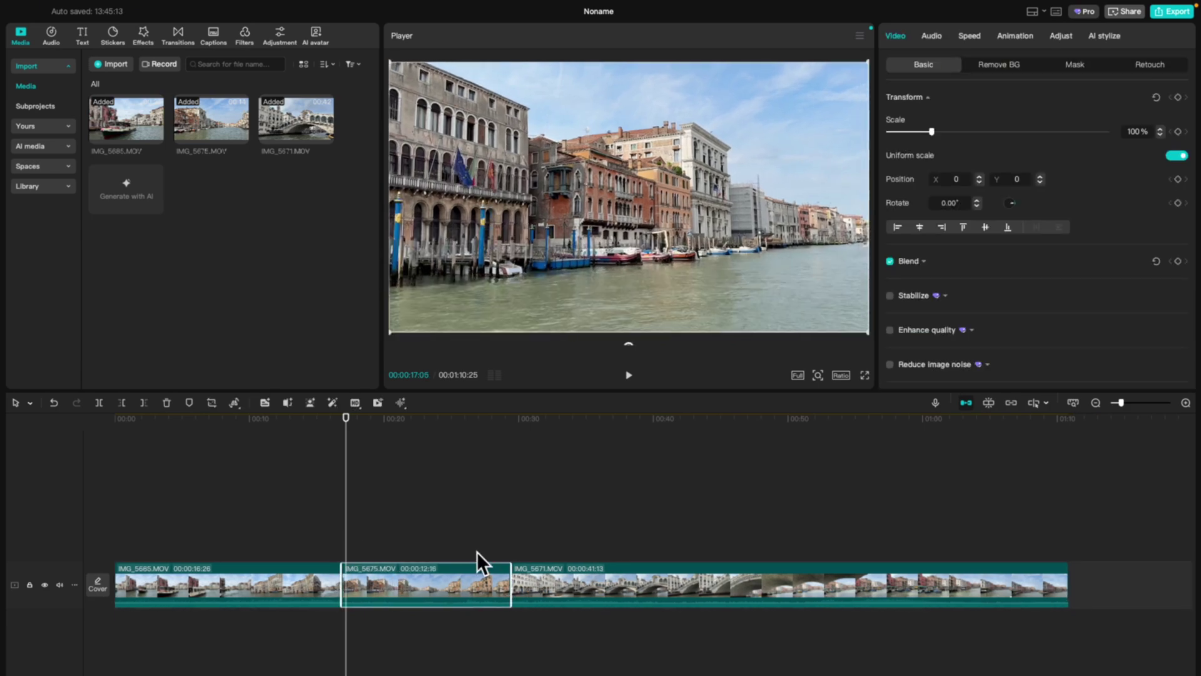
click(494, 532)
mouse_move(493, 532)
mouse_down()
mouse_move(506, 538)
mouse_move(492, 547)
mouse_move(328, 564)
mouse_move(837, 568)
mouse_move(238, 570)
mouse_move(756, 557)
mouse_move(697, 535)
mouse_move(224, 550)
mouse_up()
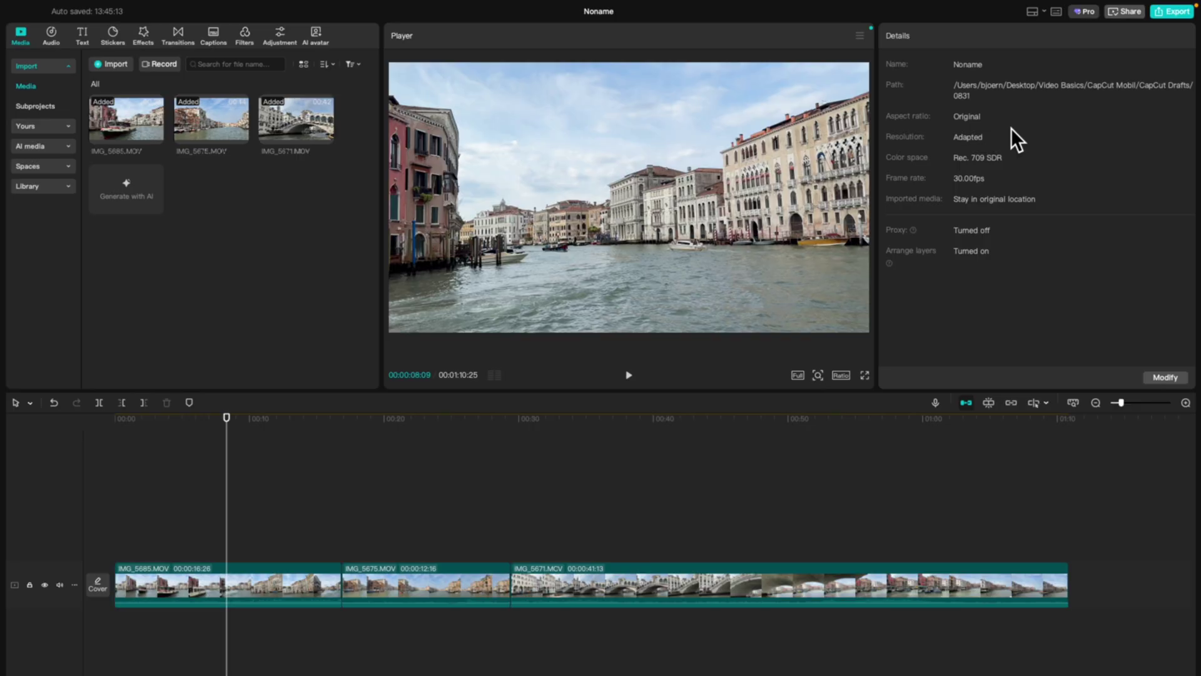
click(1164, 378)
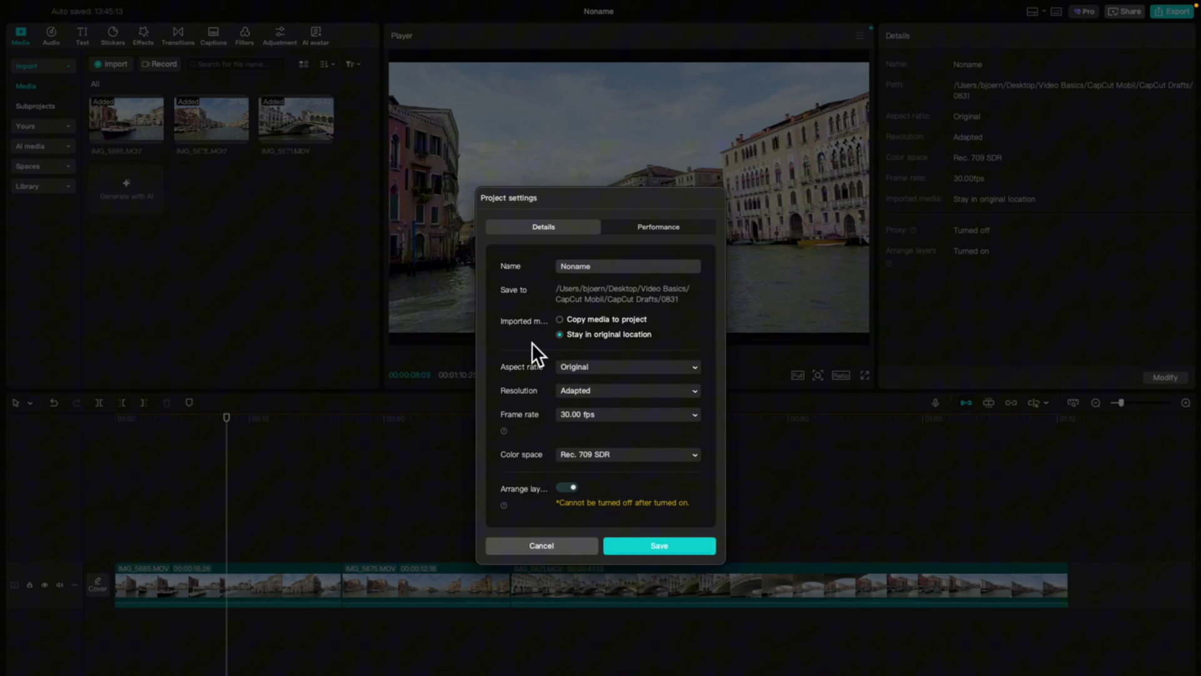
click(653, 226)
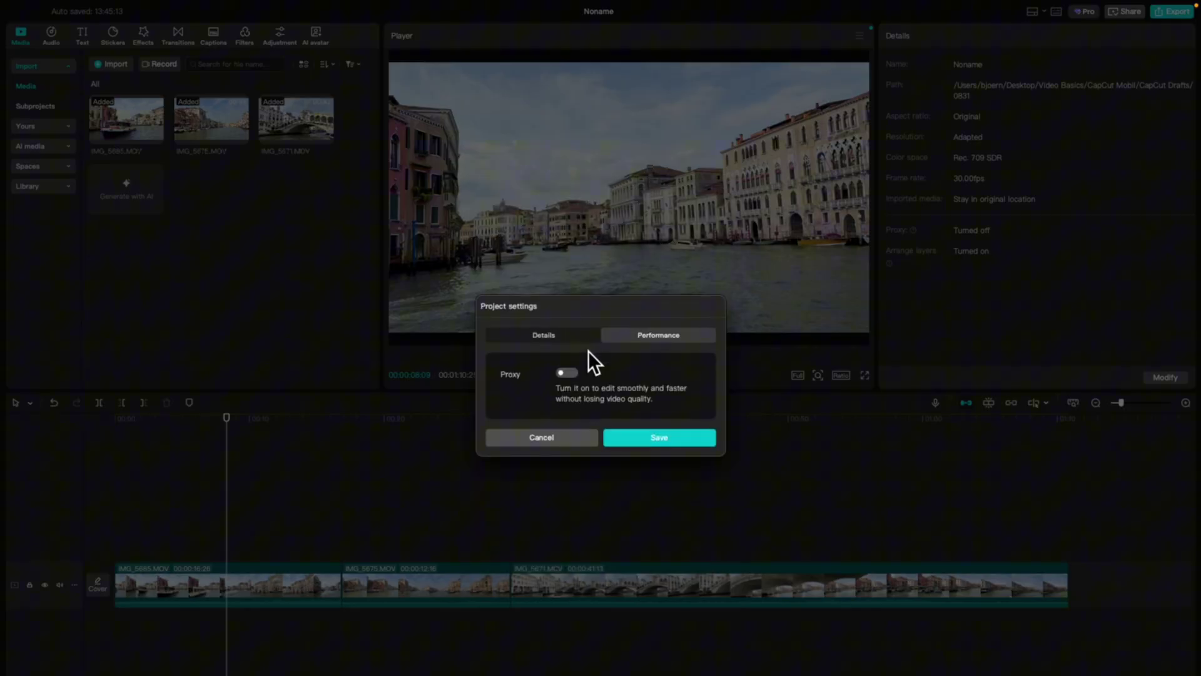
click(568, 441)
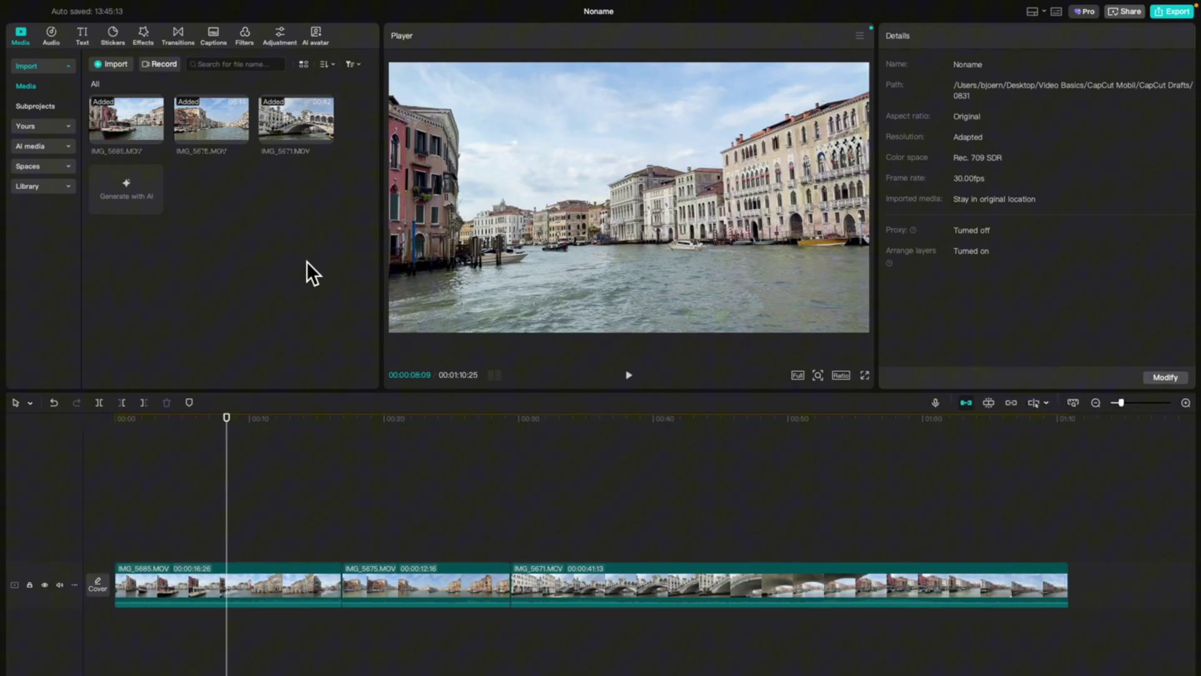
mouse_move(125, 119)
mouse_move(230, 523)
mouse_down()
mouse_move(713, 560)
mouse_move(926, 560)
mouse_move(339, 563)
mouse_up()
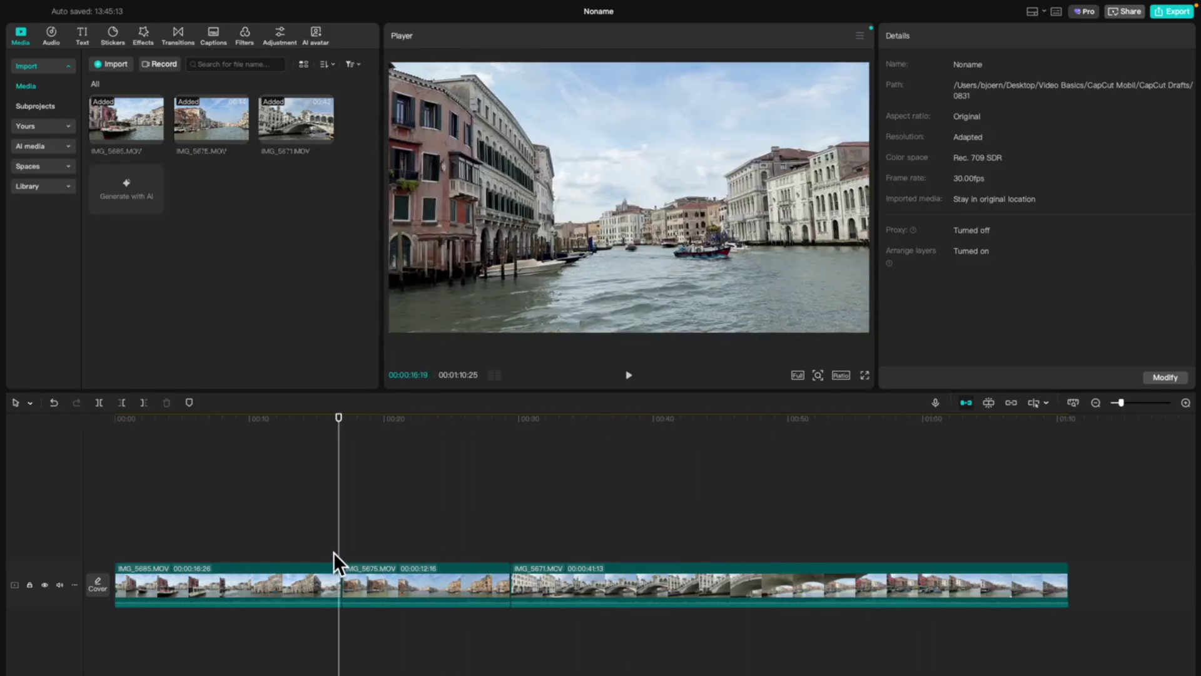
key(space)
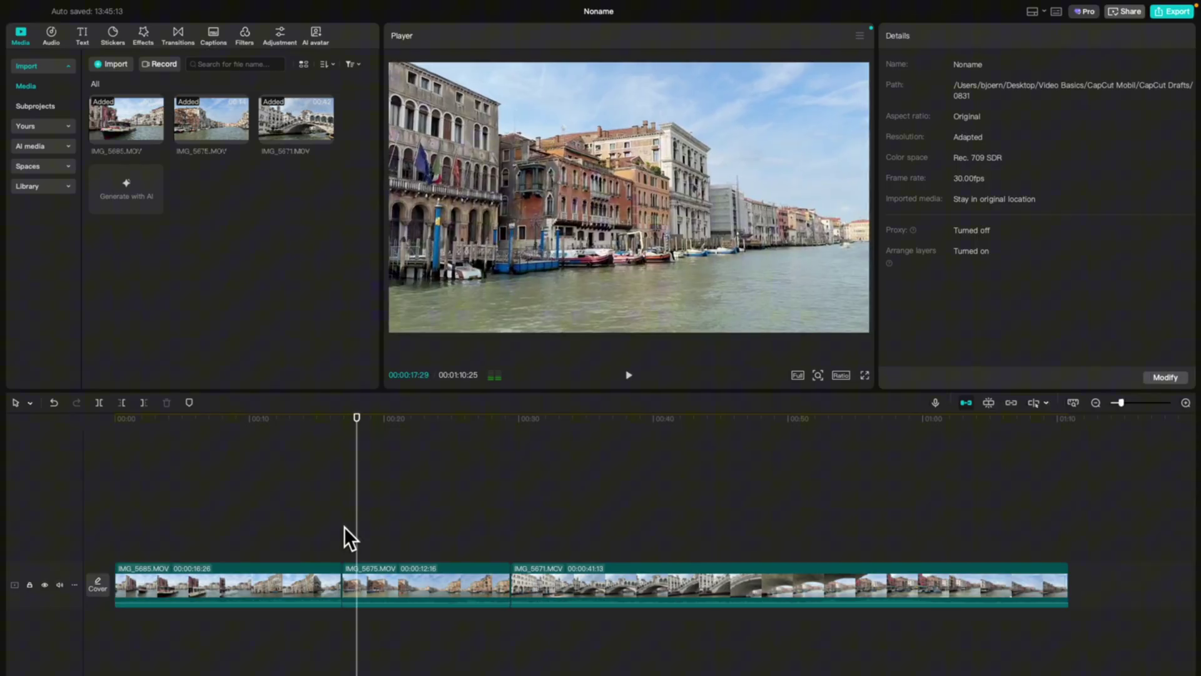
click(340, 528)
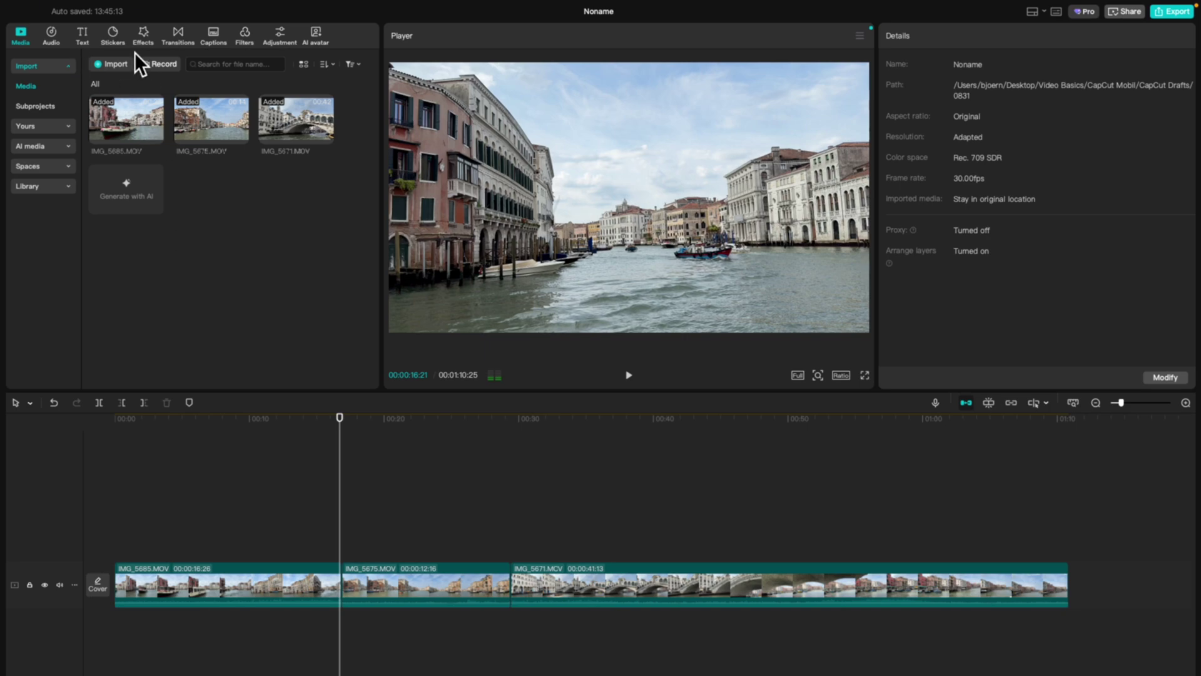
Try the trending Pull In II transition between the first two clips, then delete it.
click(180, 40)
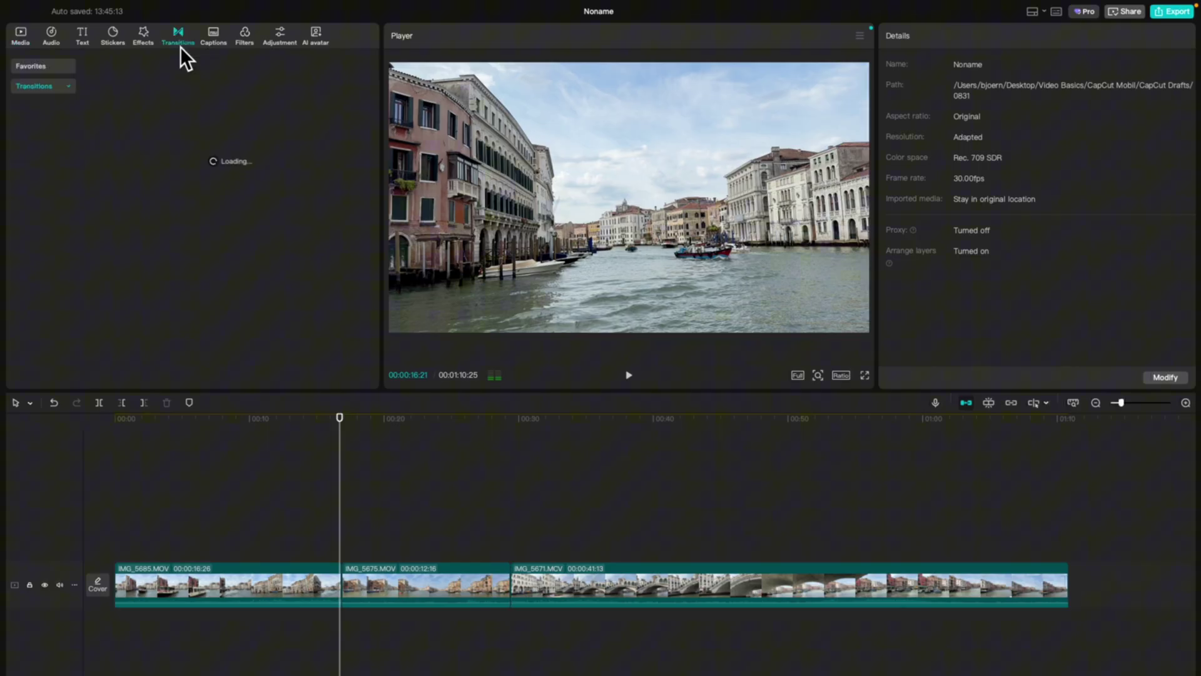
click(22, 105)
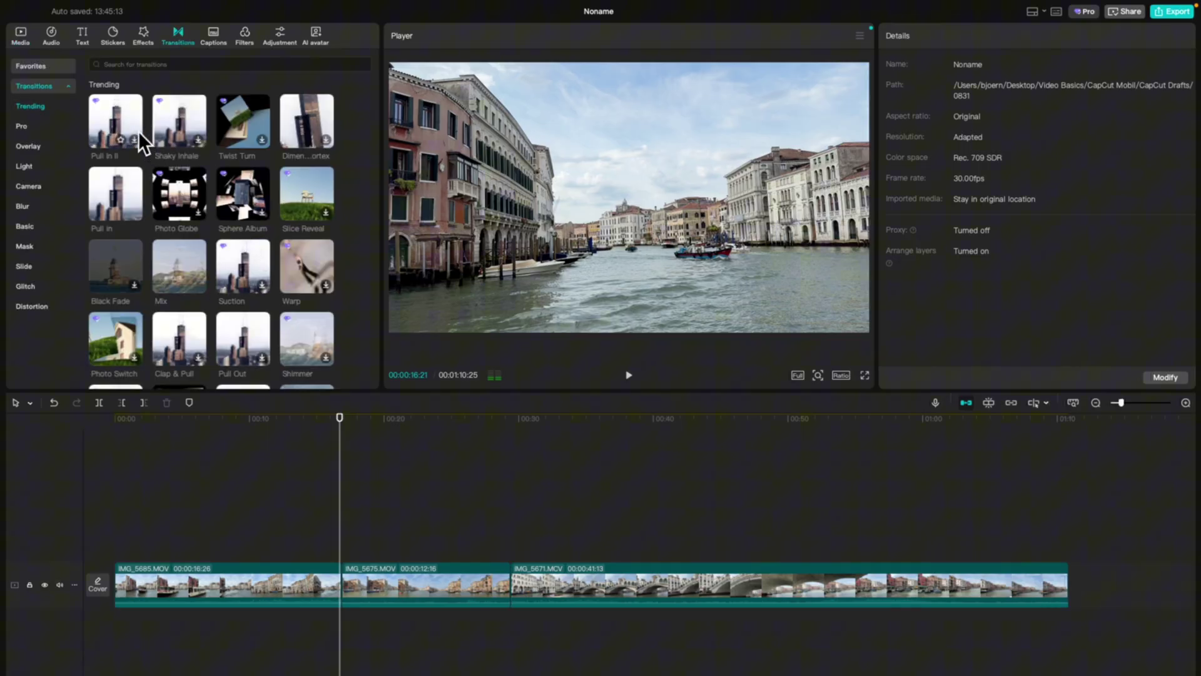
drag(118, 120, 332, 581)
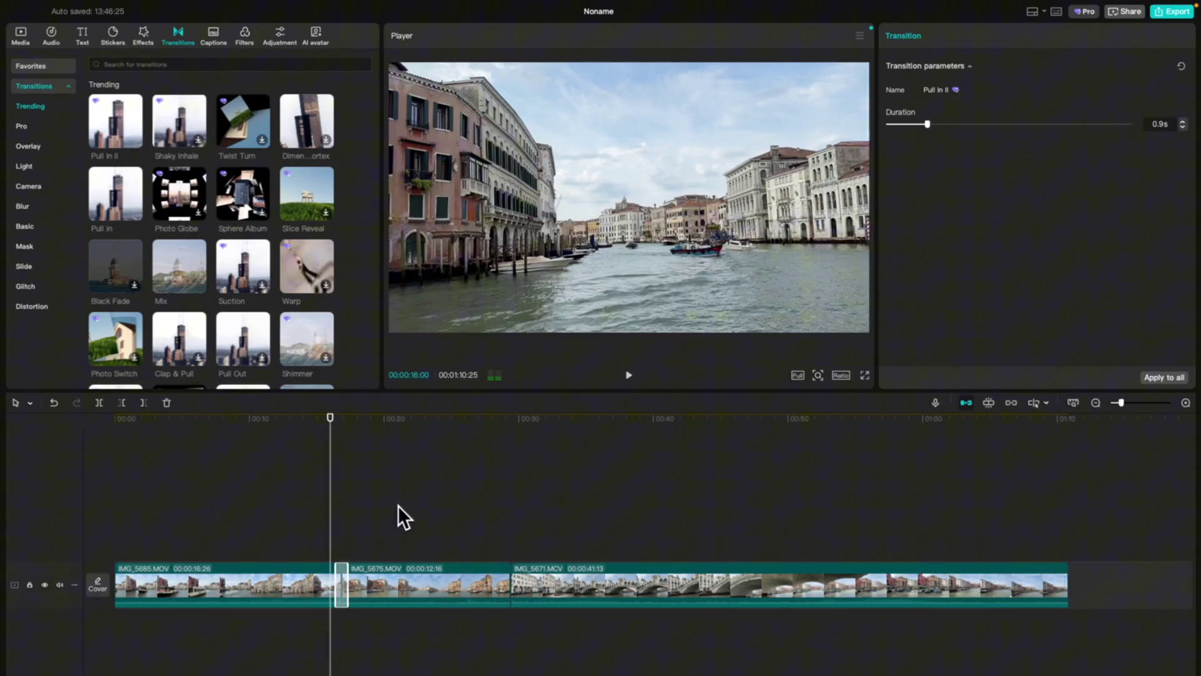
key(space)
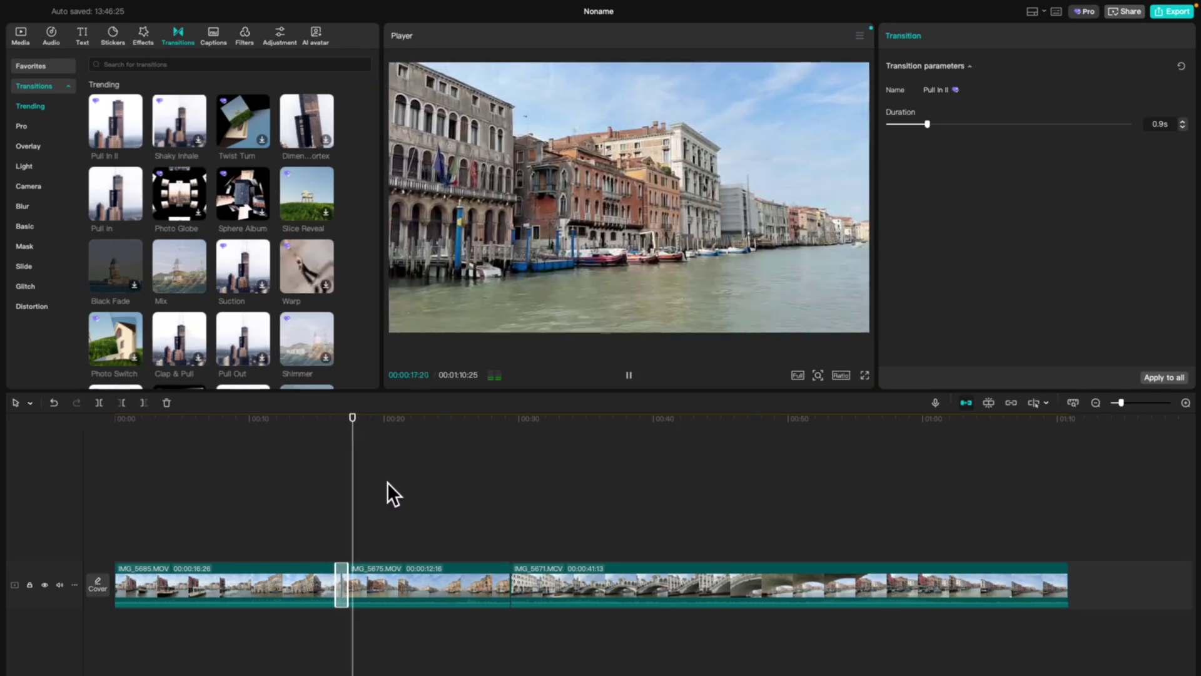
key(space)
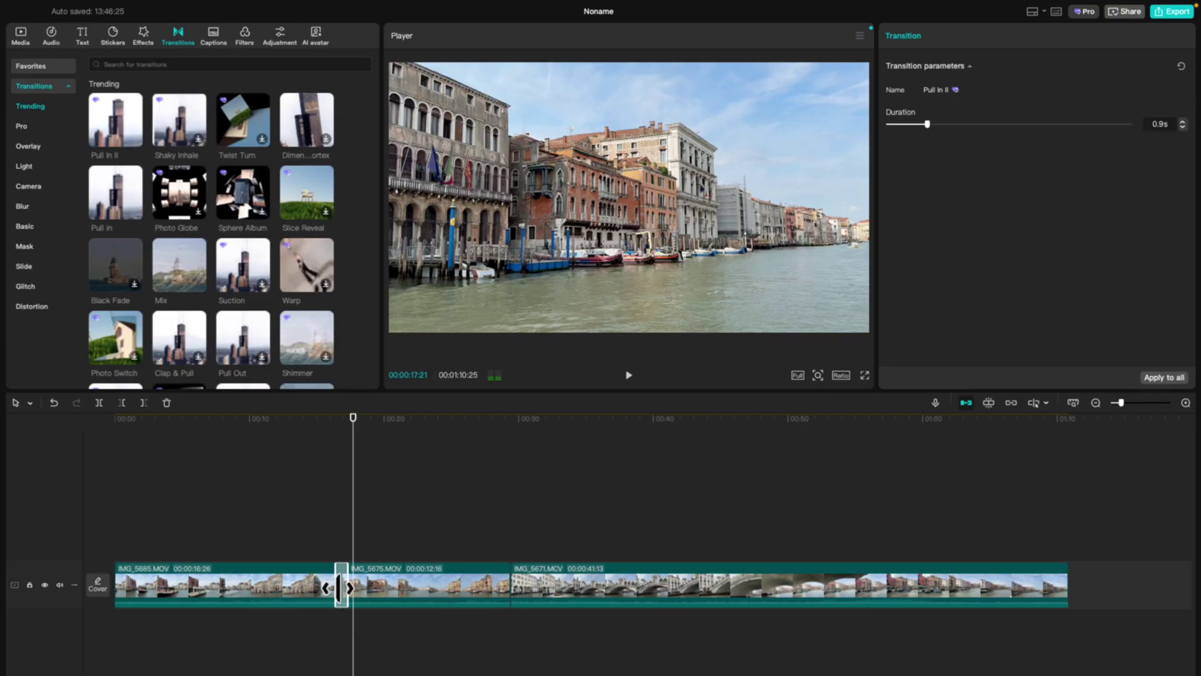
key(Delete)
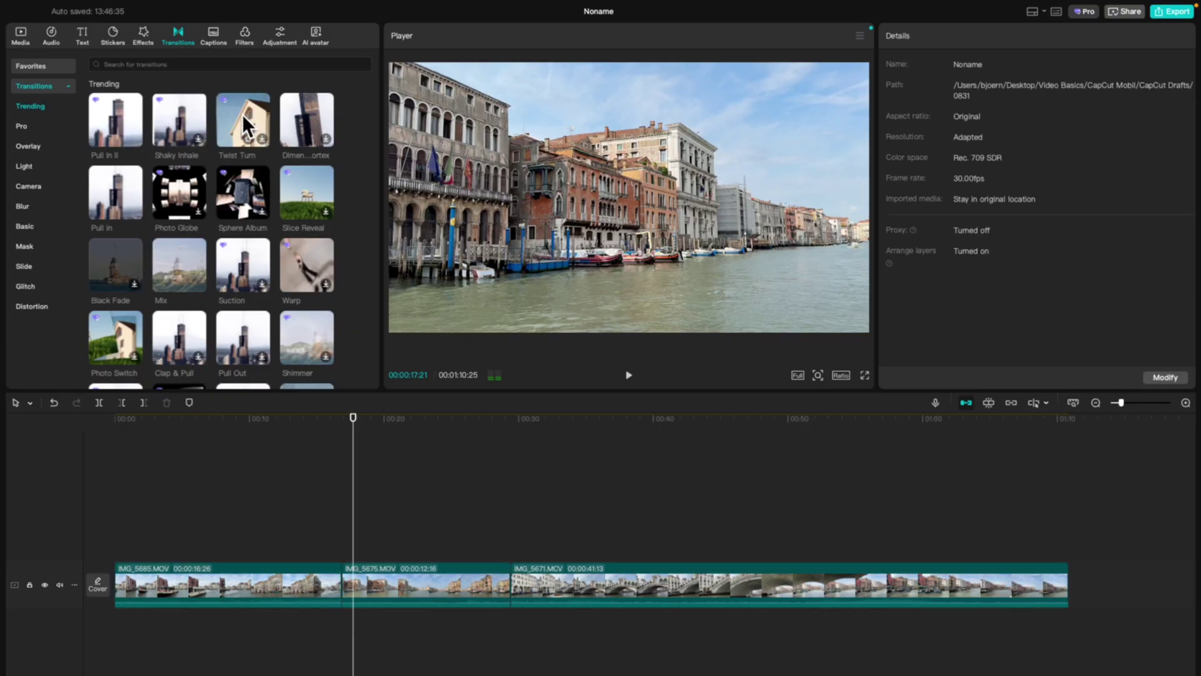
Put a Twist Turn transition on that cut, accepting duplicate frames, and preview it.
drag(245, 116, 335, 583)
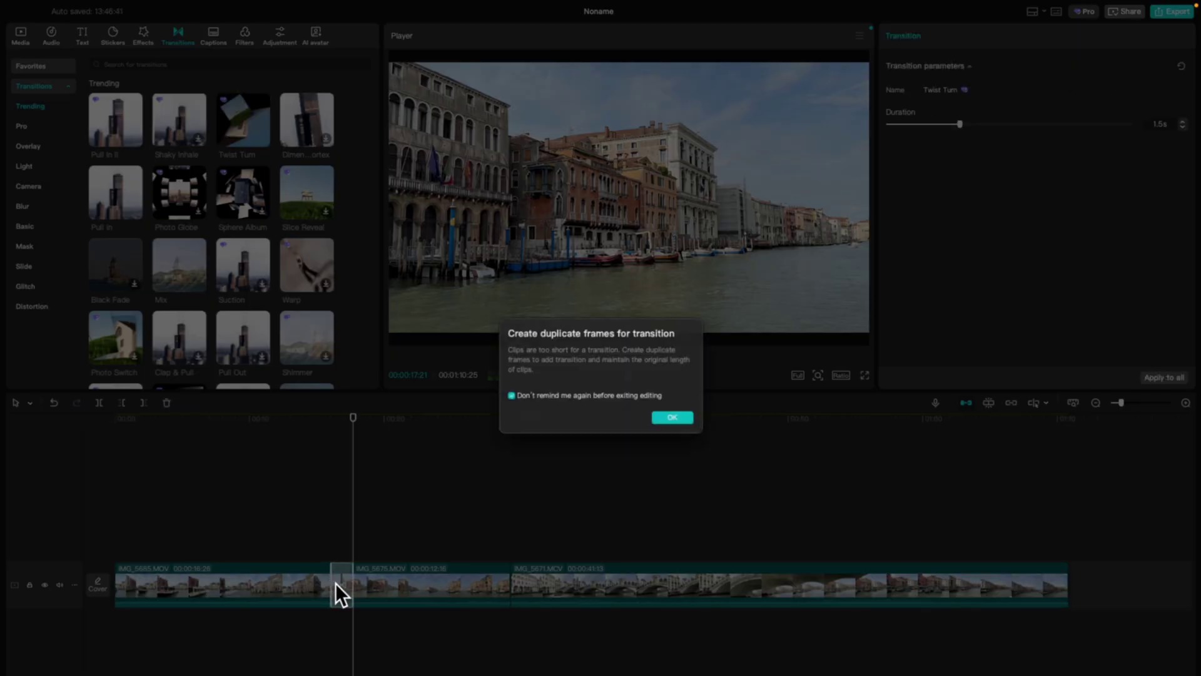
click(672, 422)
click(330, 545)
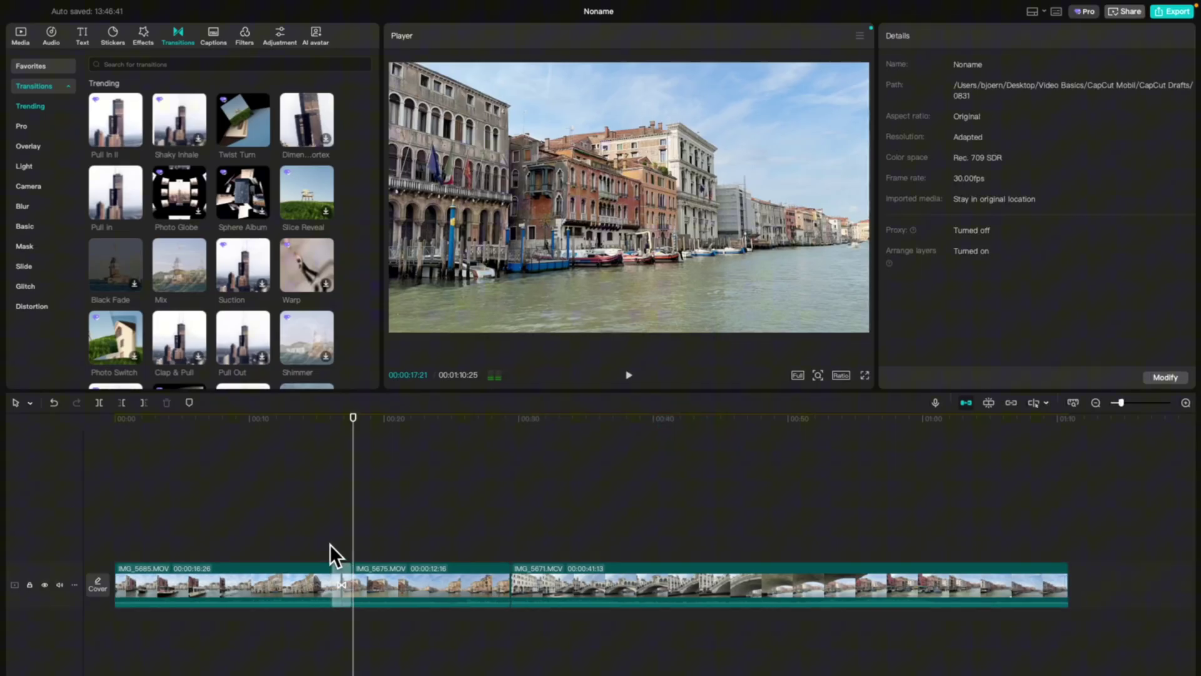
key(space)
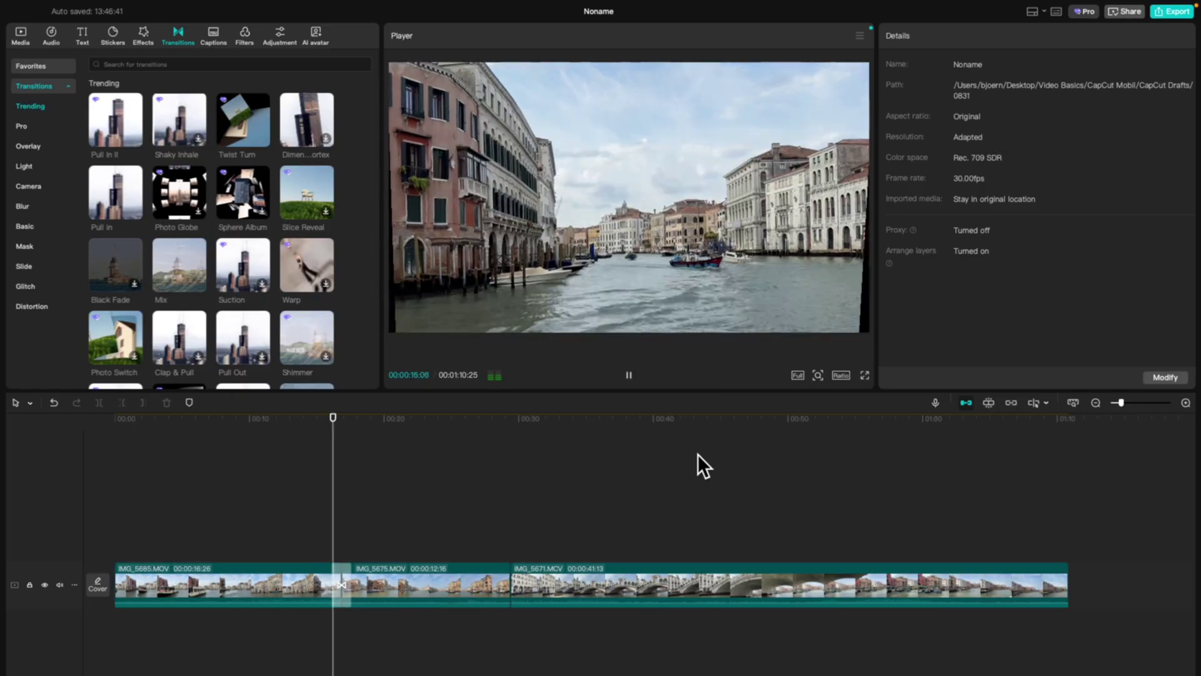
key(space)
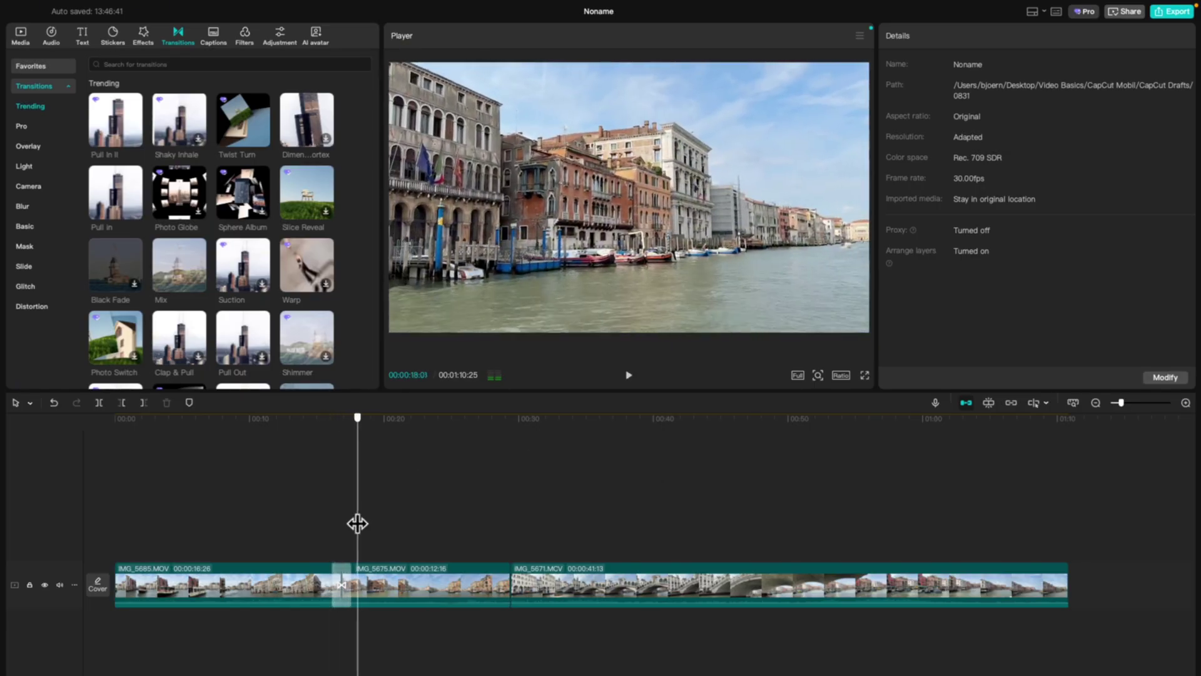
Lower the first Venice clip's volume to -4.4 dB.
drag(356, 522, 320, 531)
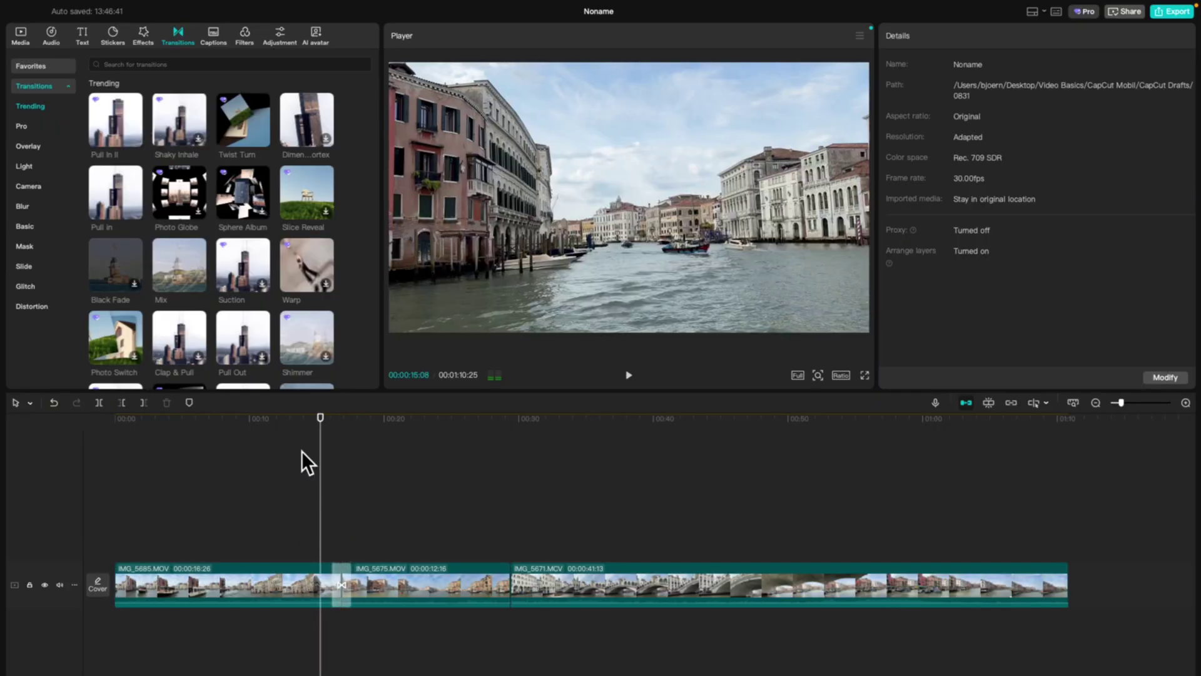
click(298, 603)
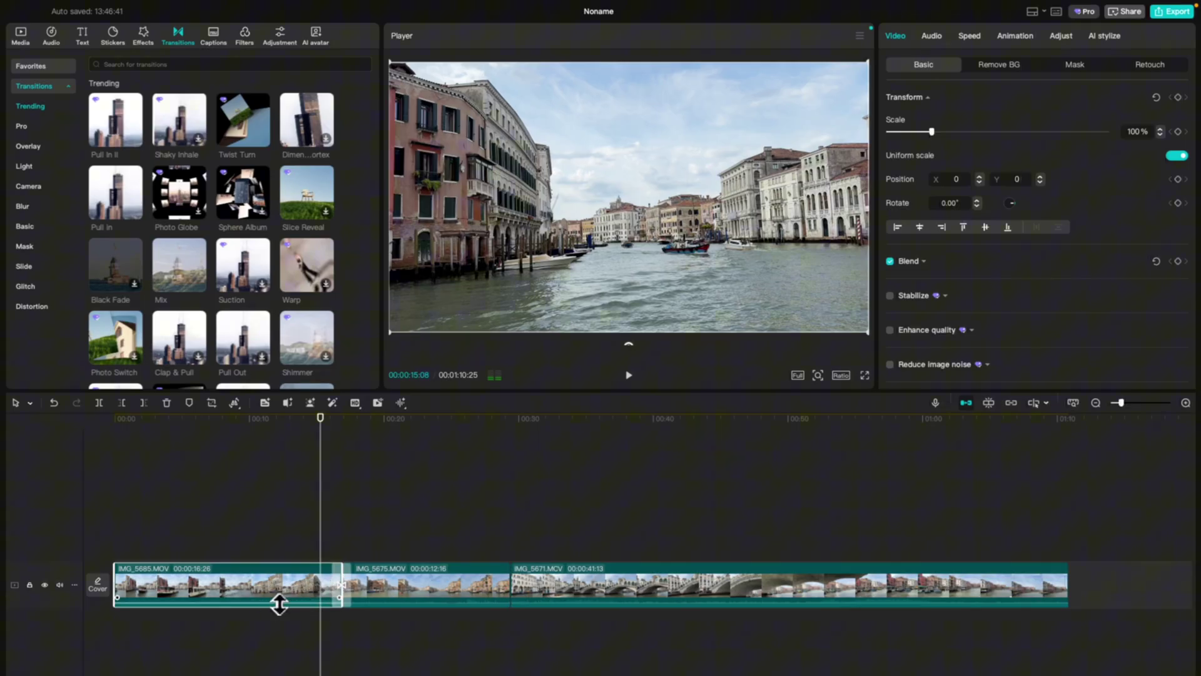
drag(279, 604, 279, 606)
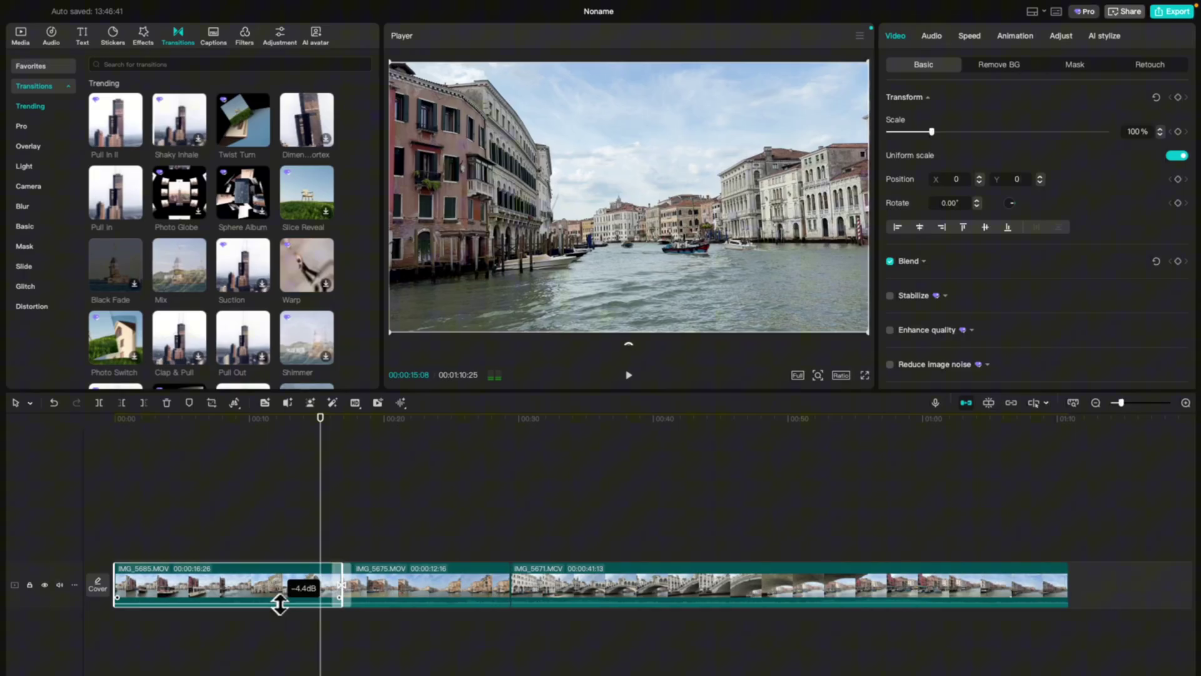
Select the other two clips and play back the edit to review the audio.
click(412, 604)
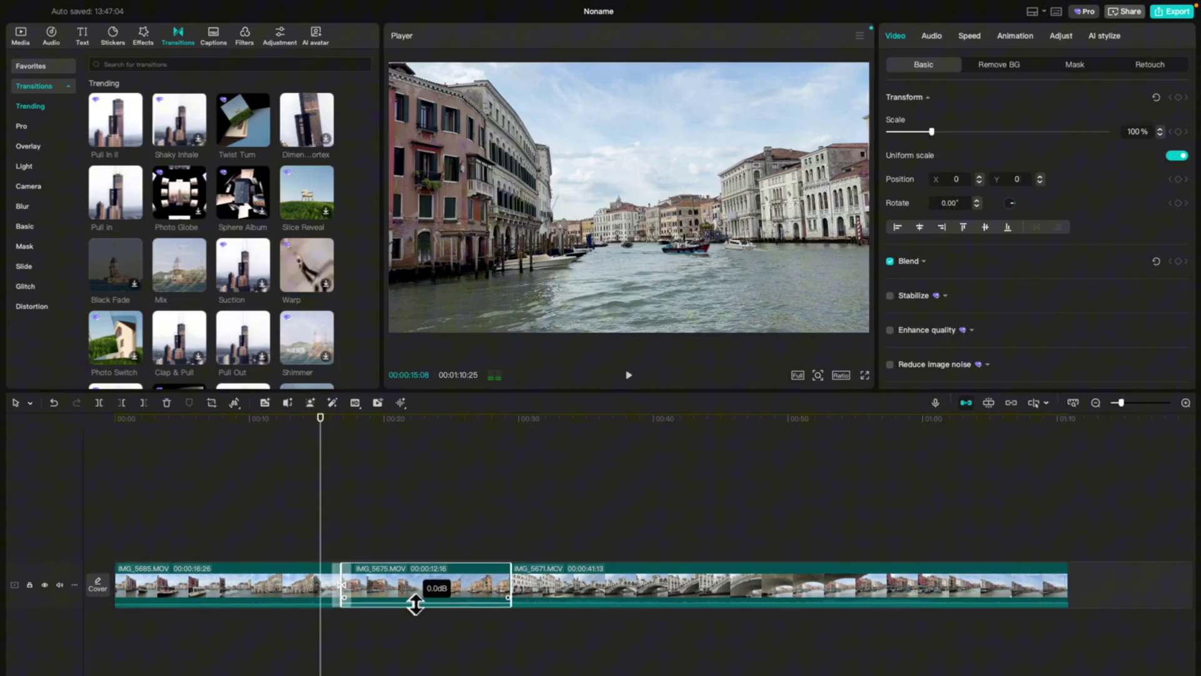
click(580, 591)
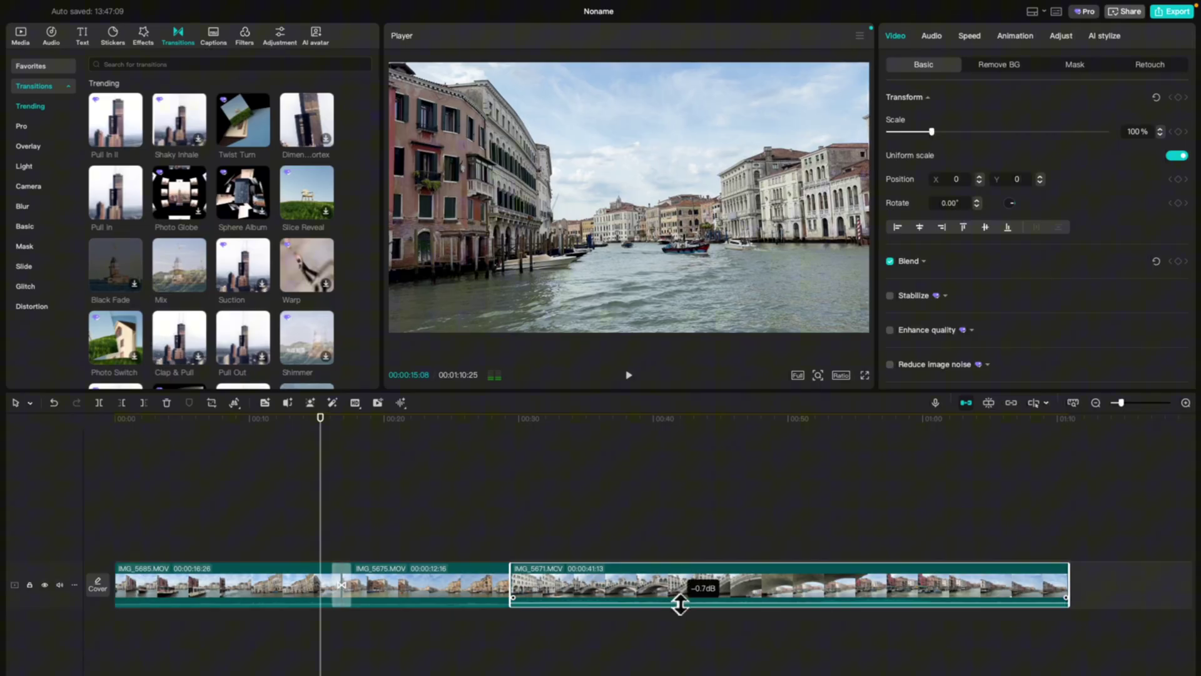
drag(320, 485, 189, 482)
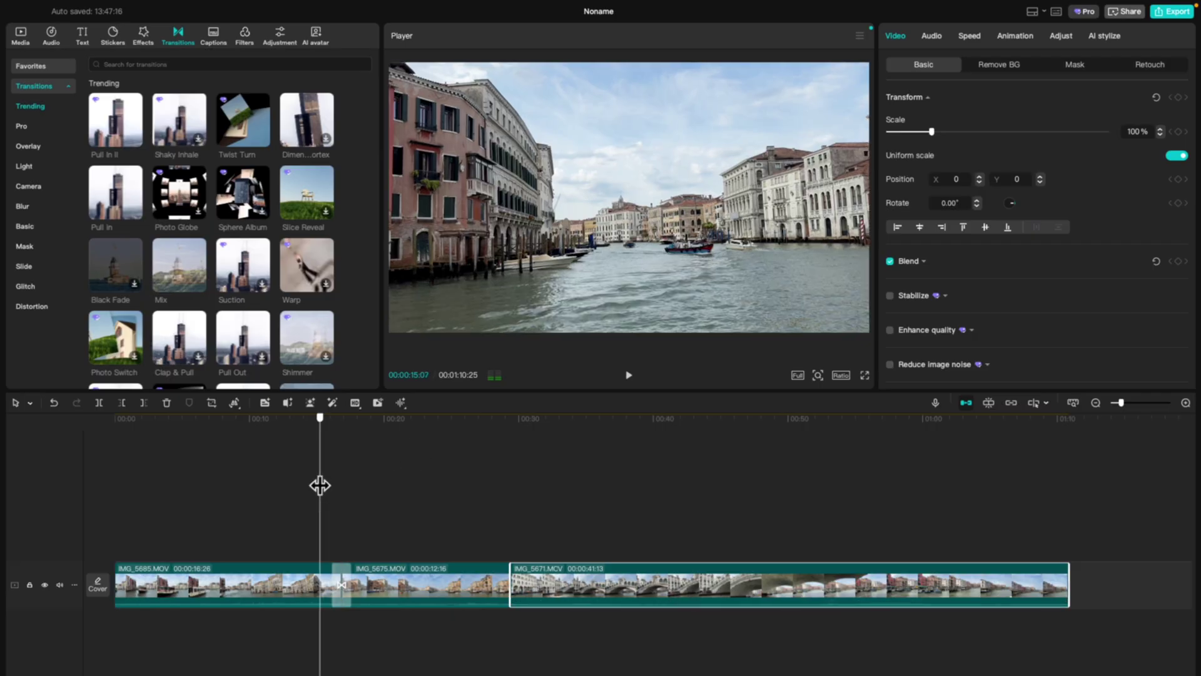
key(space)
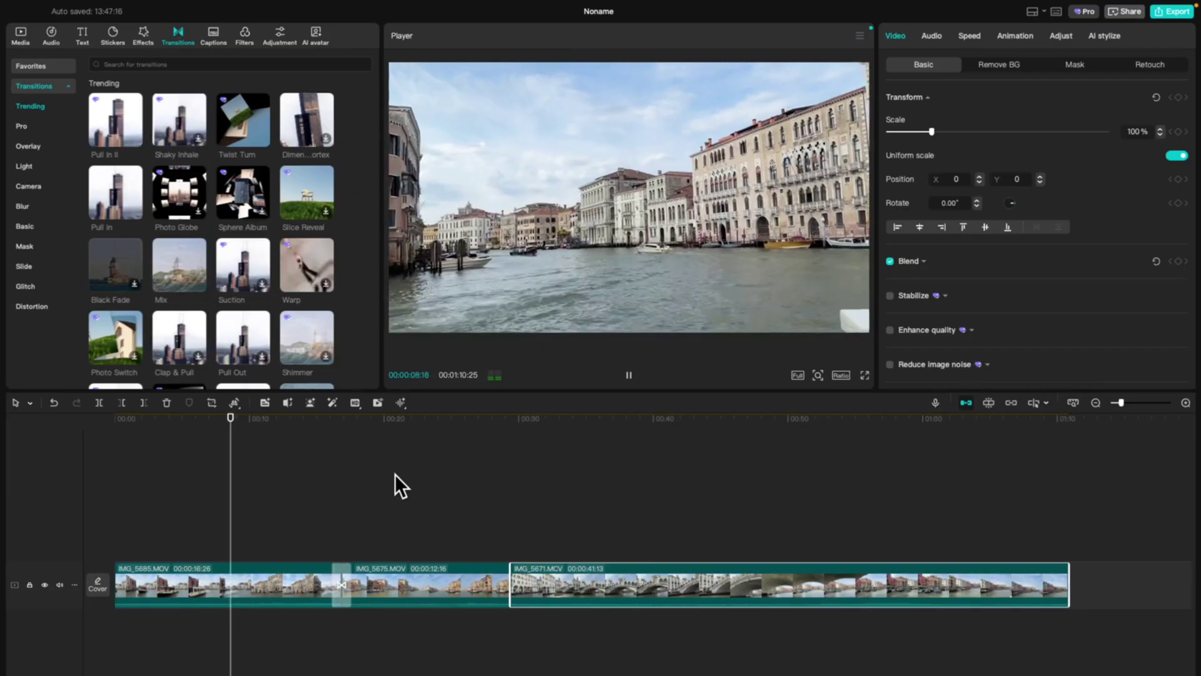
key(space)
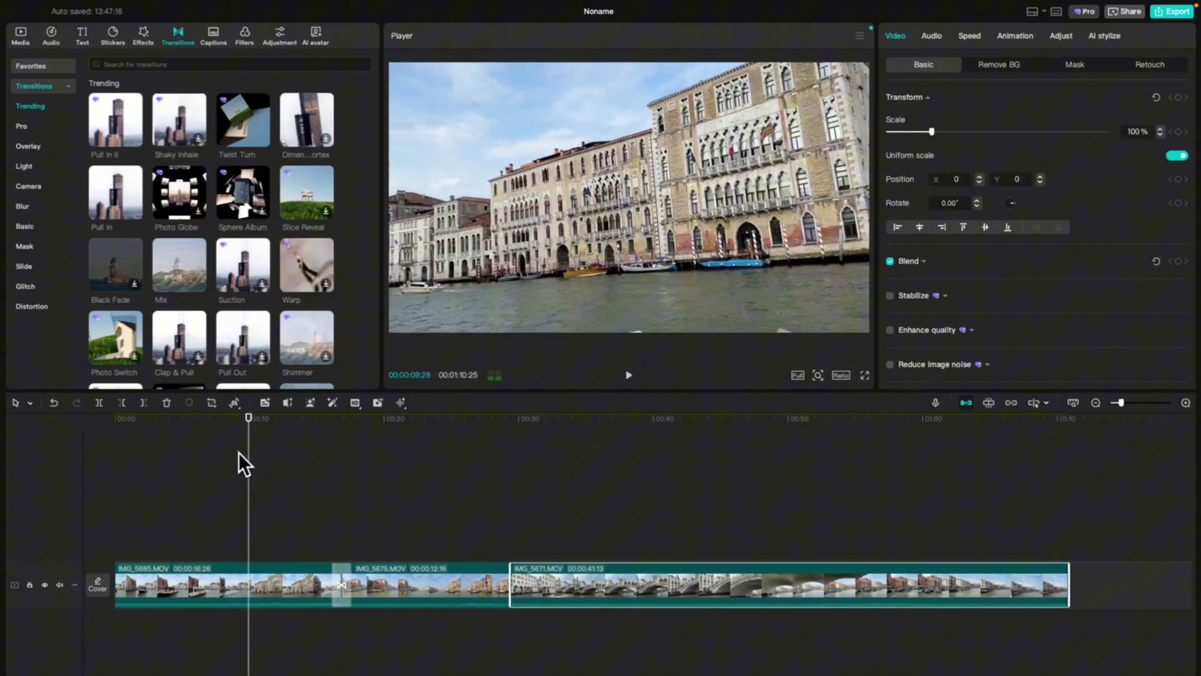
mouse_move(248, 469)
mouse_down()
mouse_move(575, 500)
mouse_move(351, 495)
mouse_move(334, 505)
mouse_up()
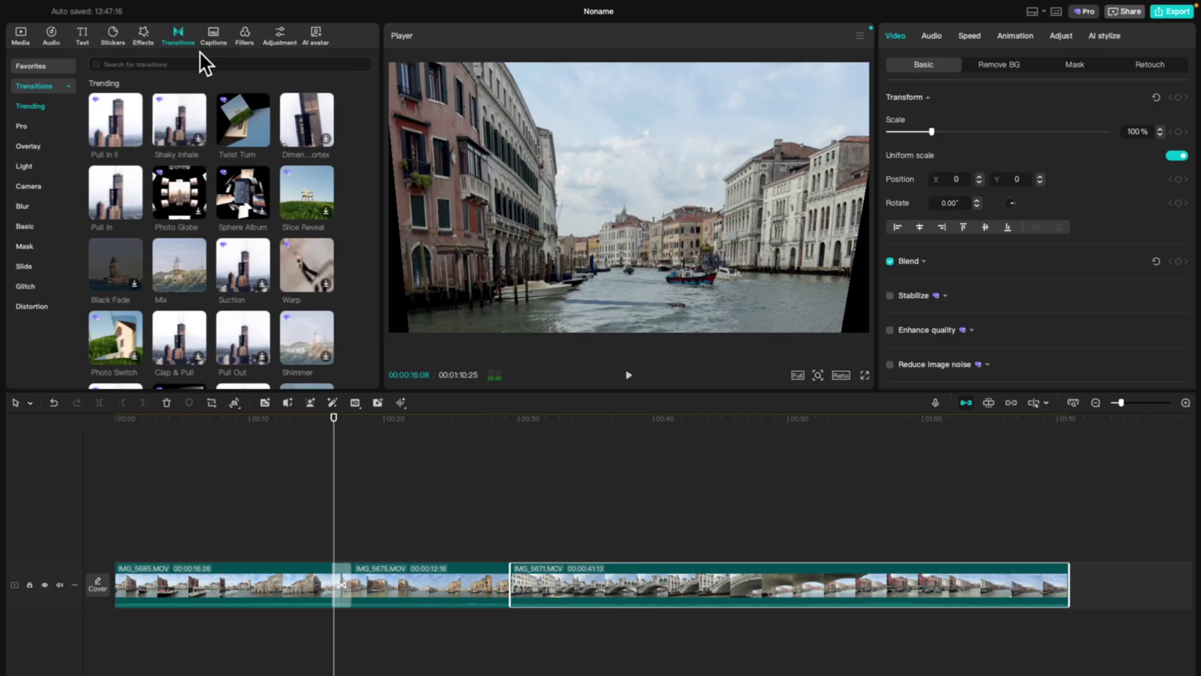
Add a Halo Blur effect over the first clip, preview it, then delete it.
click(140, 39)
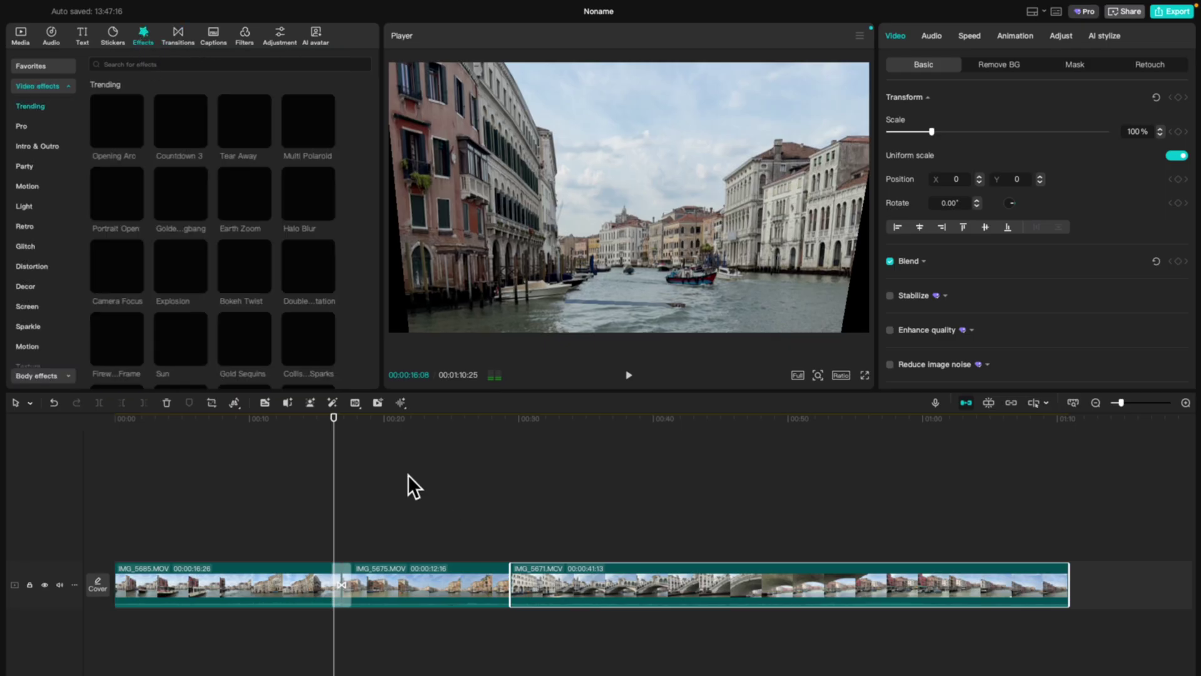
drag(332, 512, 299, 517)
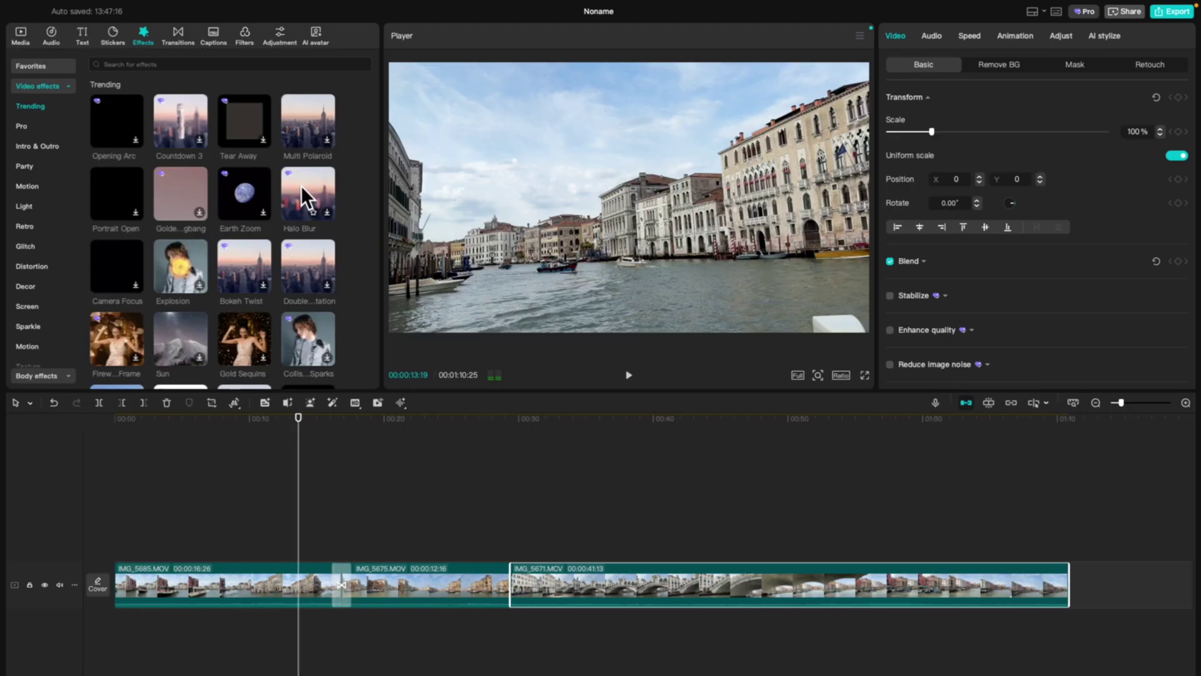
mouse_move(303, 185)
mouse_down()
mouse_move(264, 516)
mouse_move(248, 527)
mouse_up()
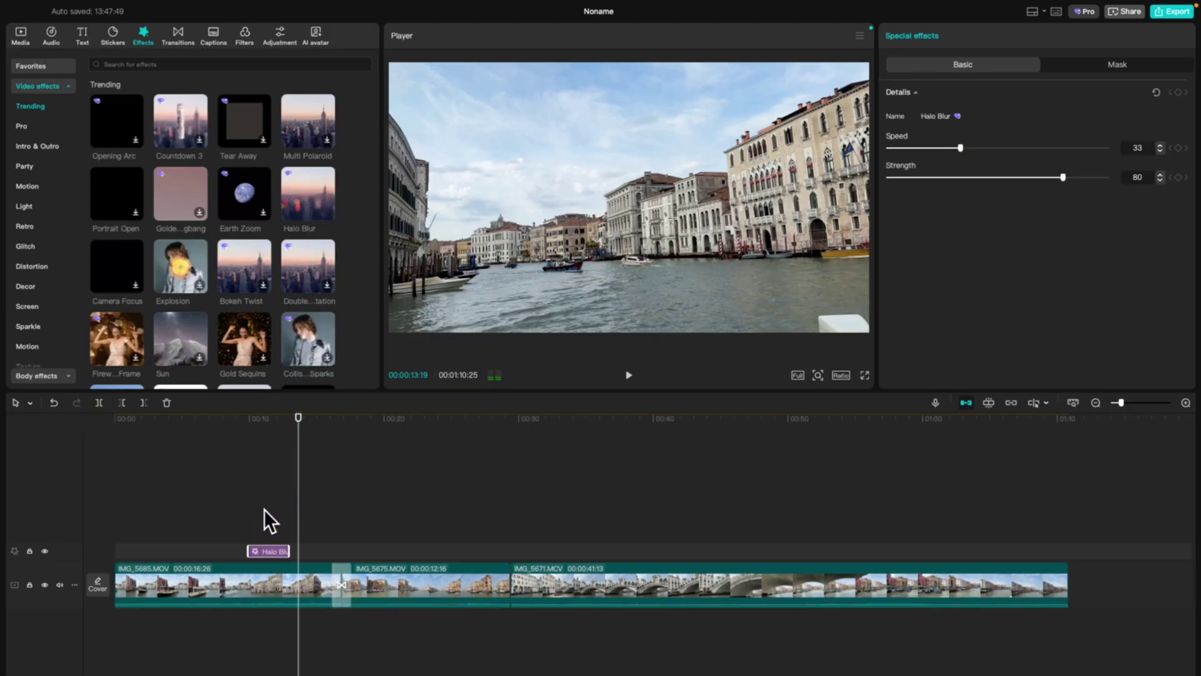
click(237, 519)
key(space)
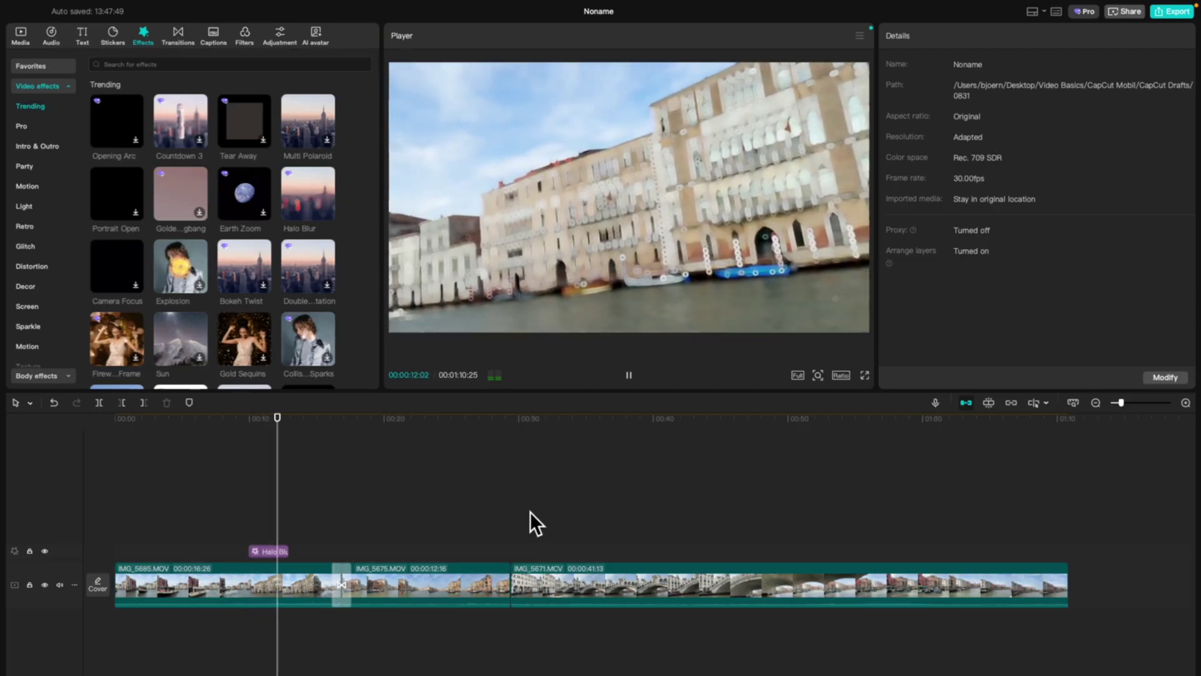
key(space)
click(279, 552)
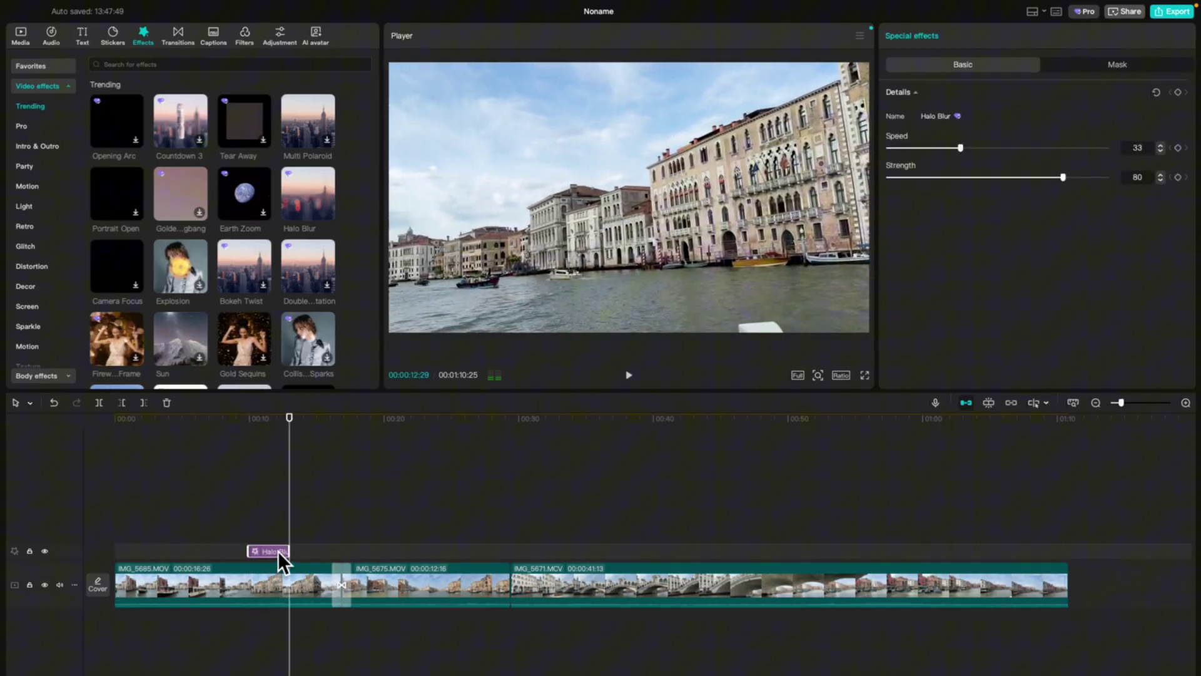
key(Delete)
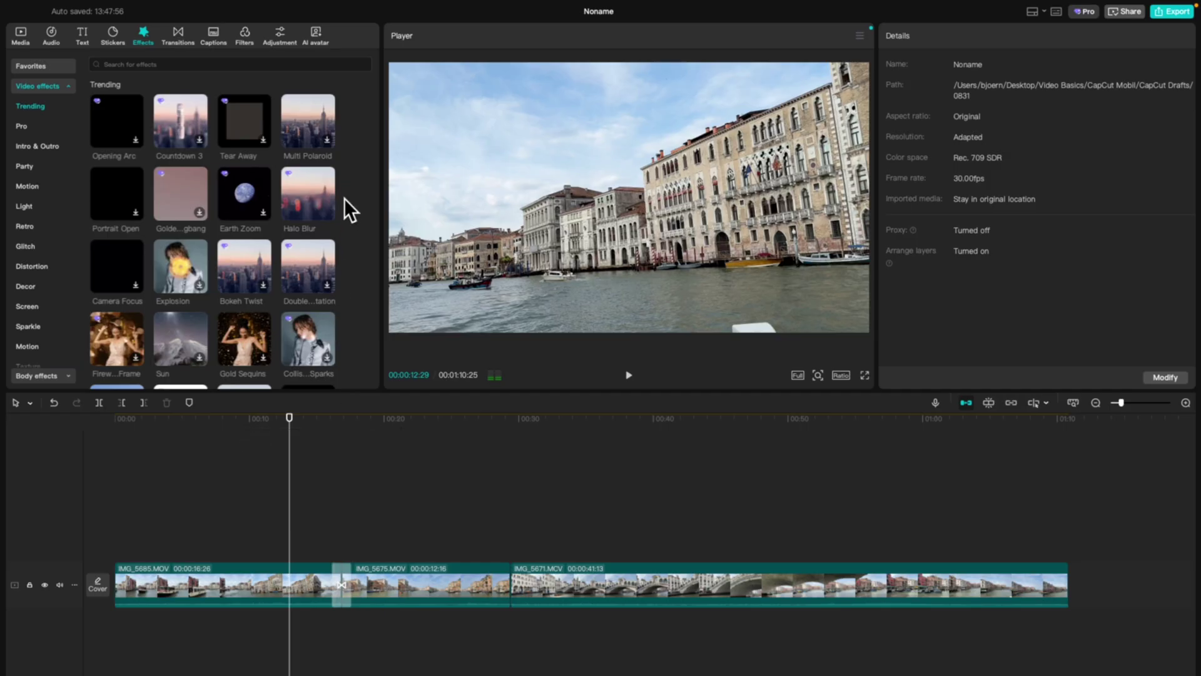
scroll(350, 187, down, 3)
scroll(350, 189, down, 3)
scroll(352, 191, down, 2)
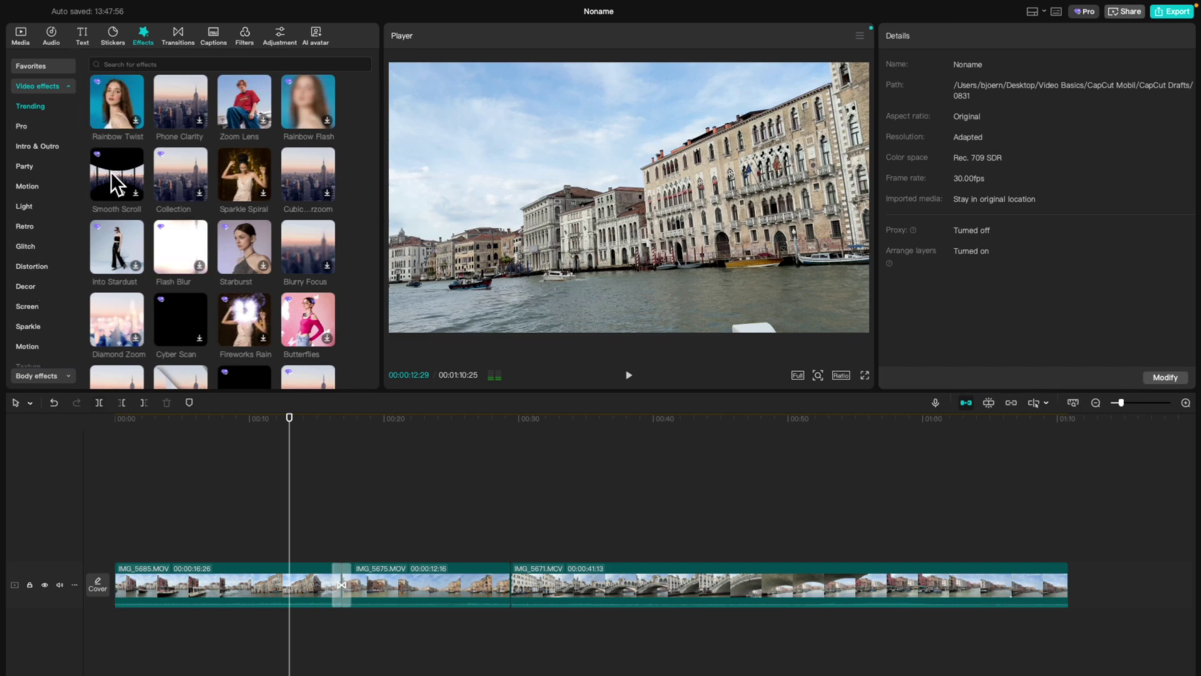
Lay Smooth Scroll over the first clip, extend it earlier, preview it, then delete it.
drag(125, 177, 275, 544)
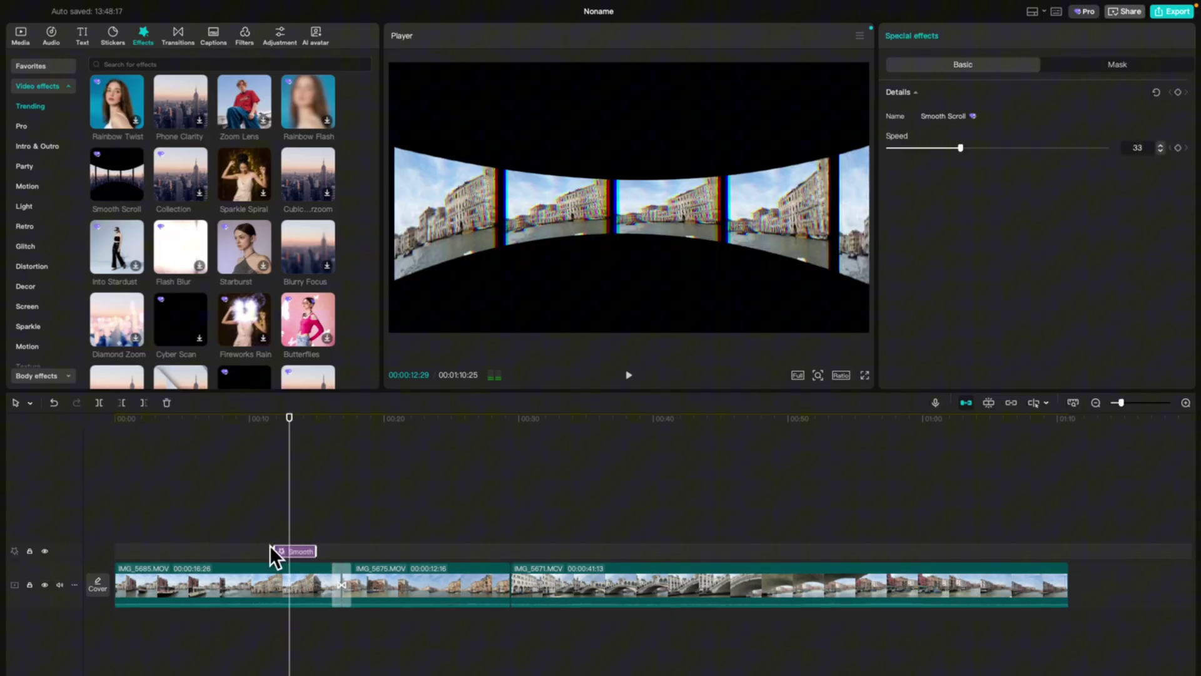
drag(273, 549, 172, 551)
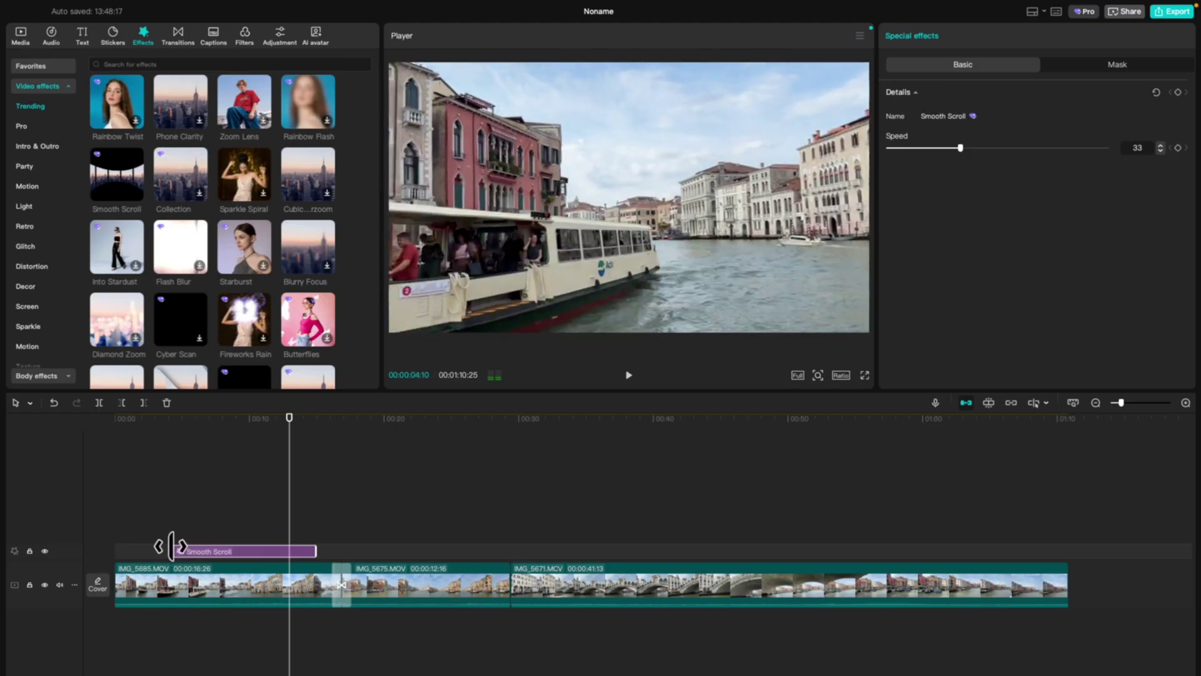
mouse_move(314, 551)
mouse_down()
mouse_move(326, 552)
mouse_move(151, 522)
mouse_up()
key(space)
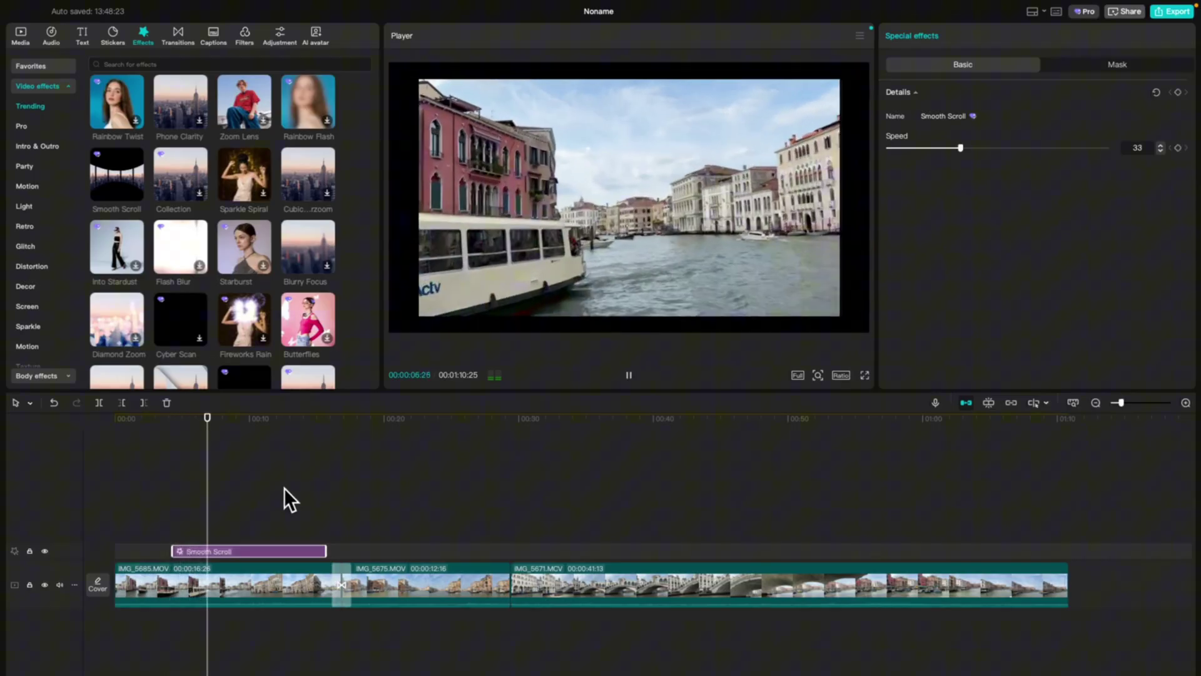
key(space)
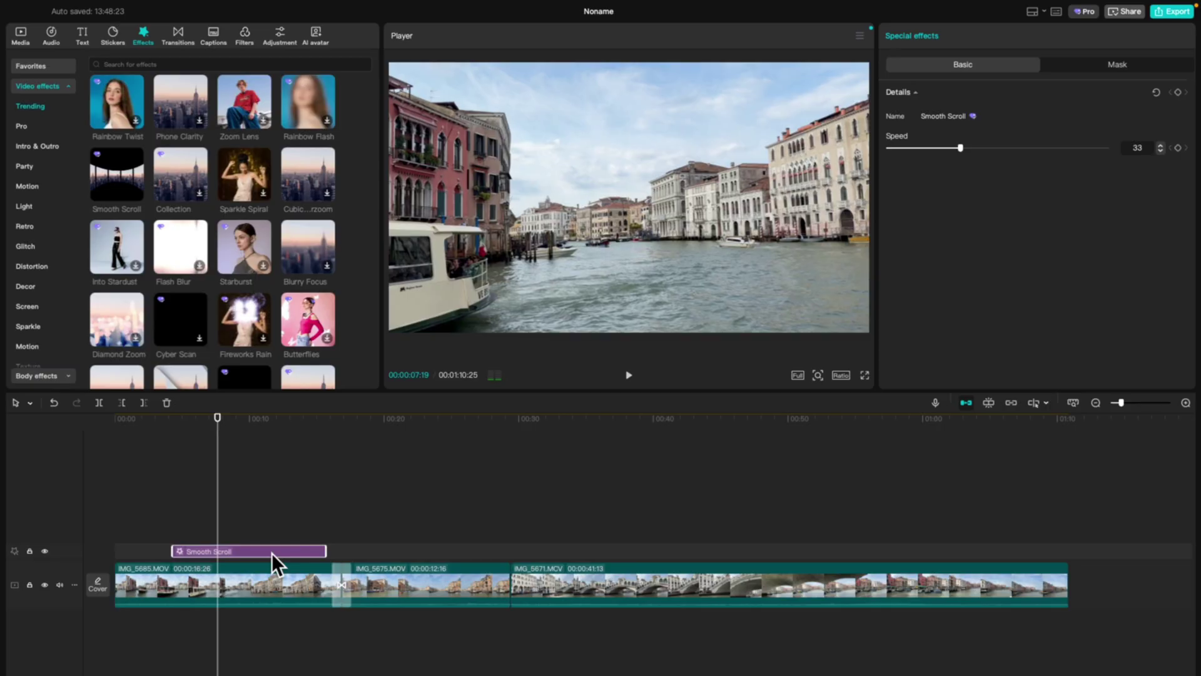
key(Delete)
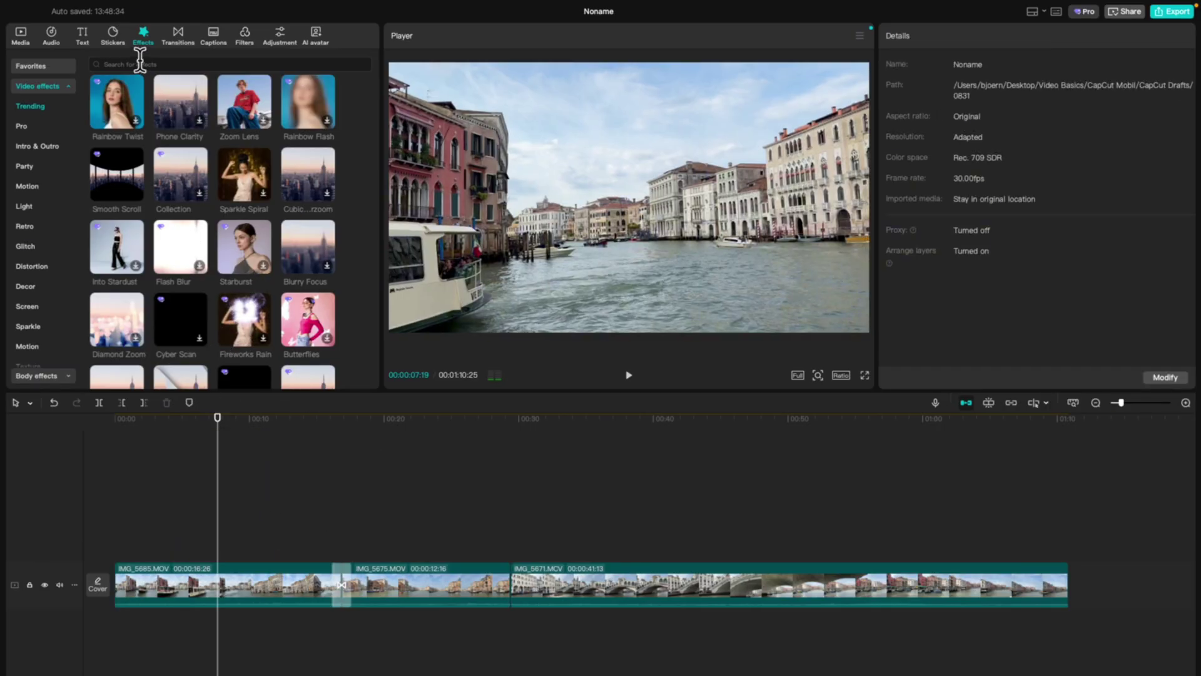
Add the winking thumbs-up emoji sticker at the playhead and adjust it in the preview.
click(112, 36)
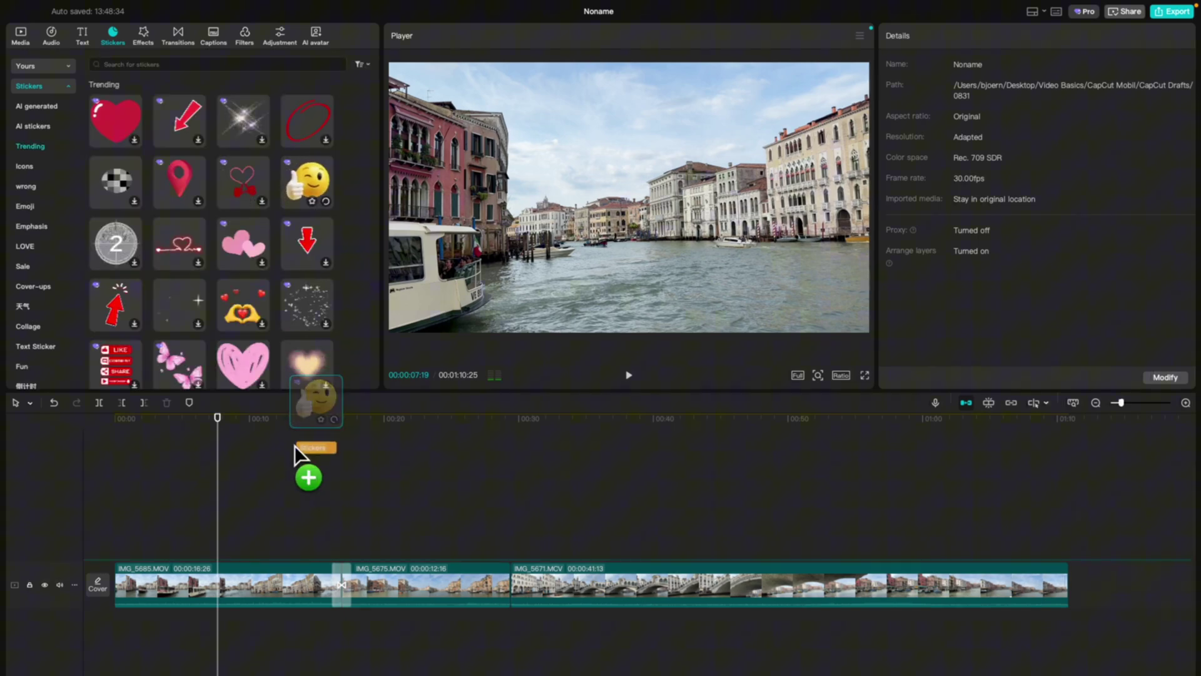
drag(295, 446, 255, 546)
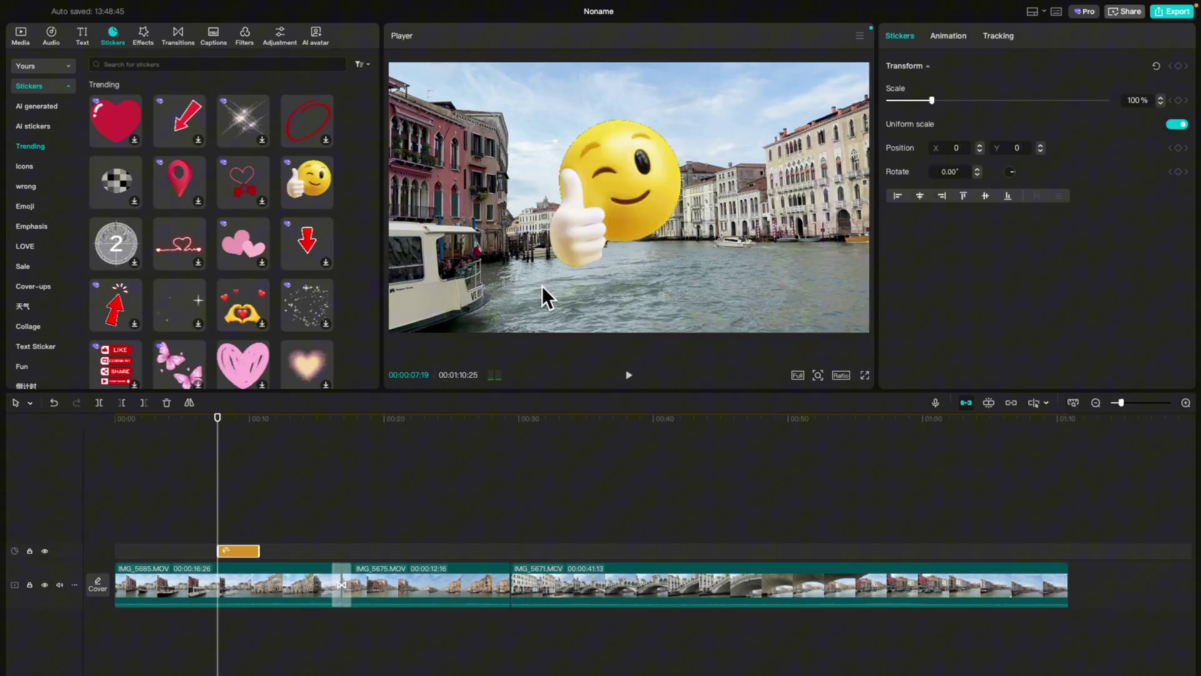
drag(607, 165, 623, 172)
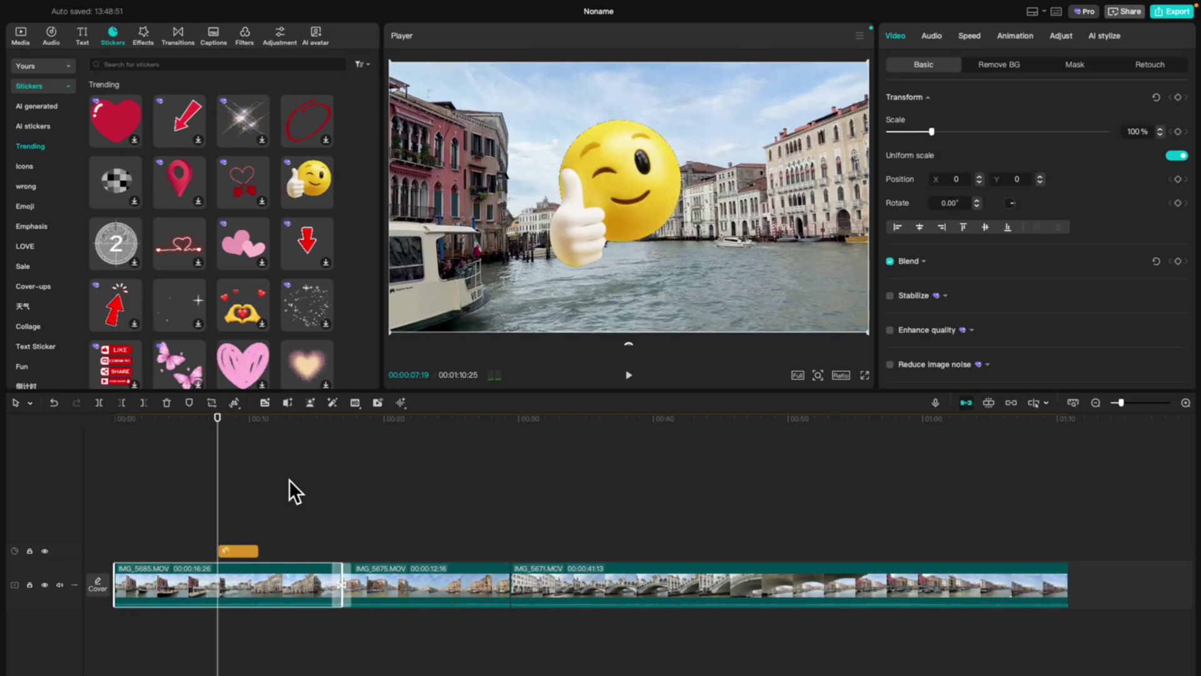
click(249, 553)
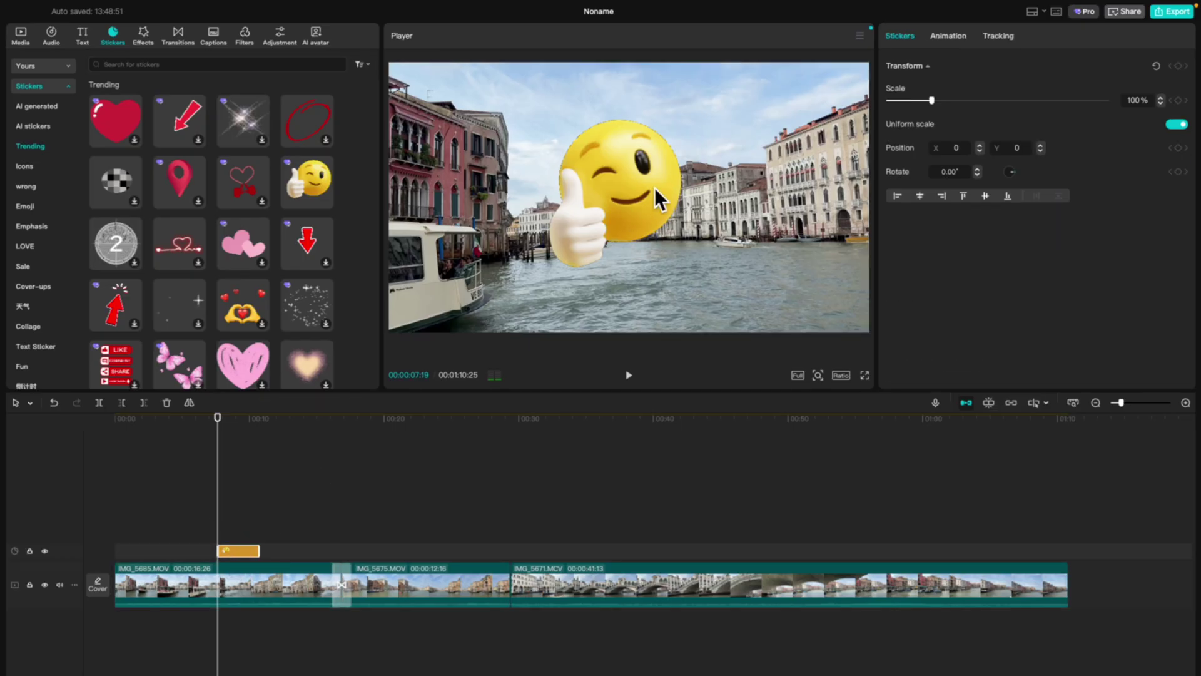
drag(656, 189, 651, 189)
click(247, 555)
Play back the opening seconds to check the sticker, stopping near nine seconds.
click(575, 242)
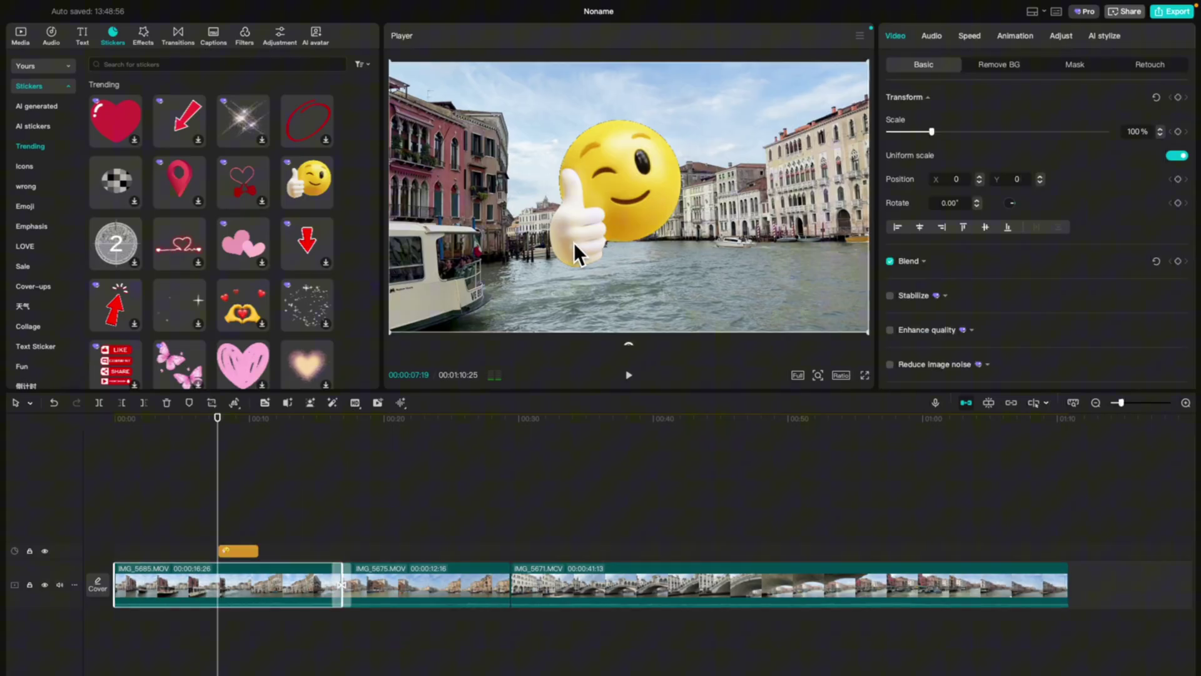
click(236, 495)
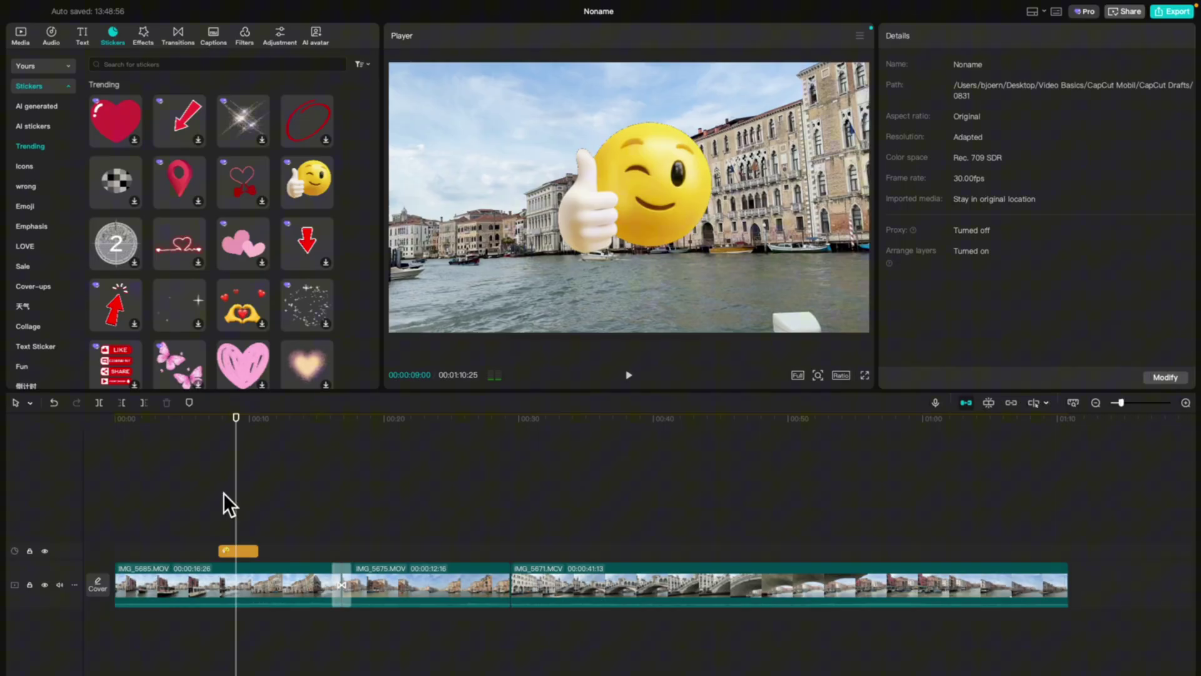
key(space)
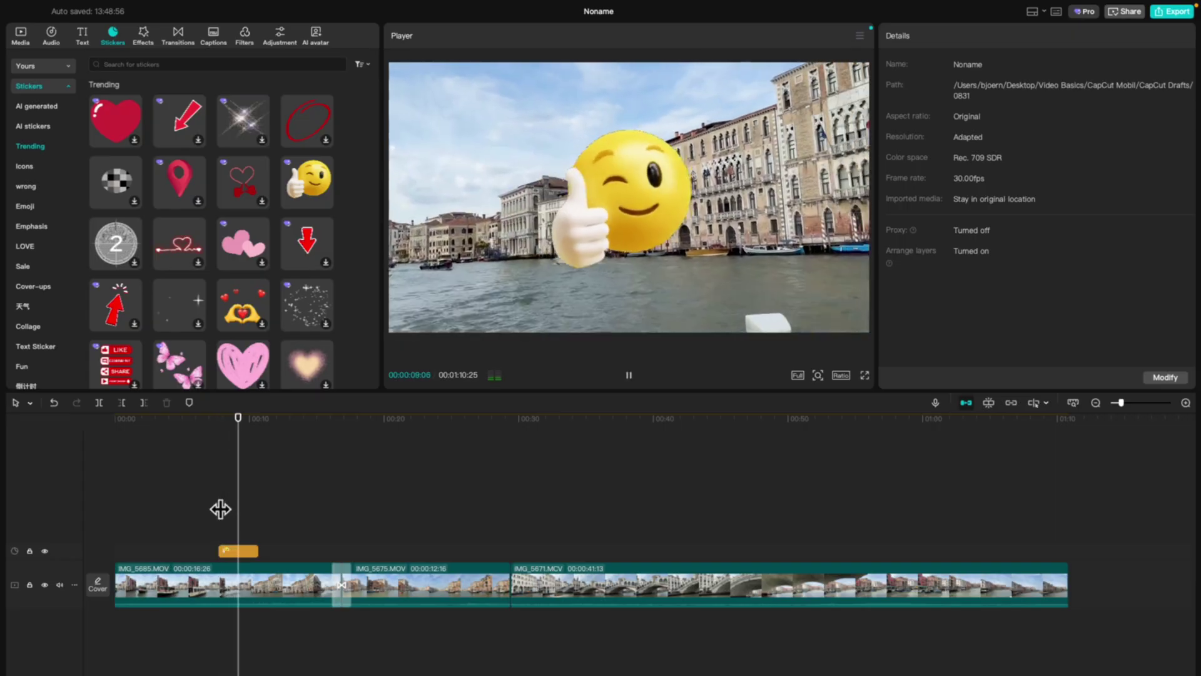
key(space)
click(235, 558)
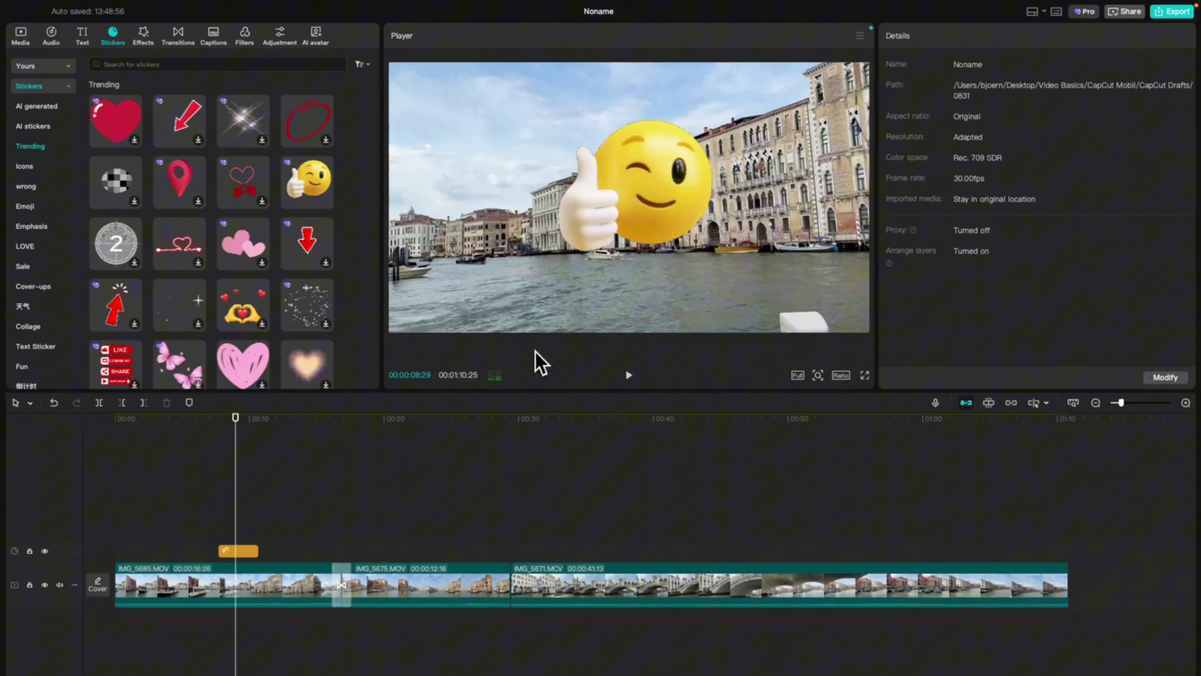
click(245, 543)
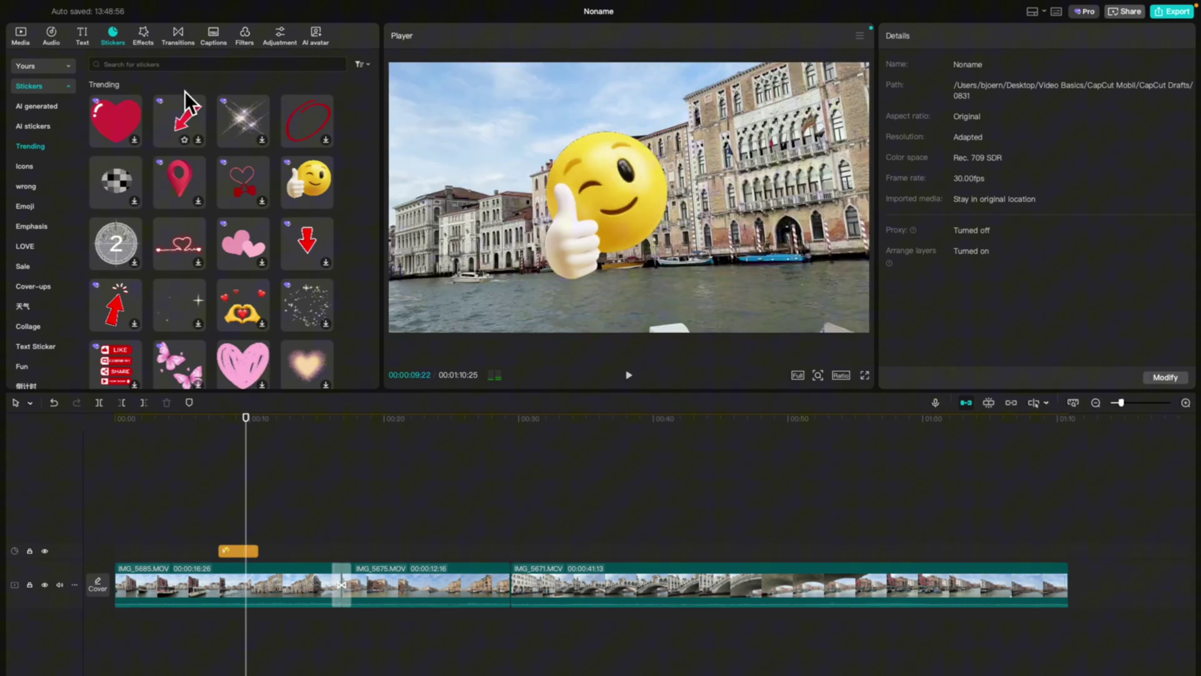
Try the 4K filter over the first clip, preview it, then delete it.
click(241, 36)
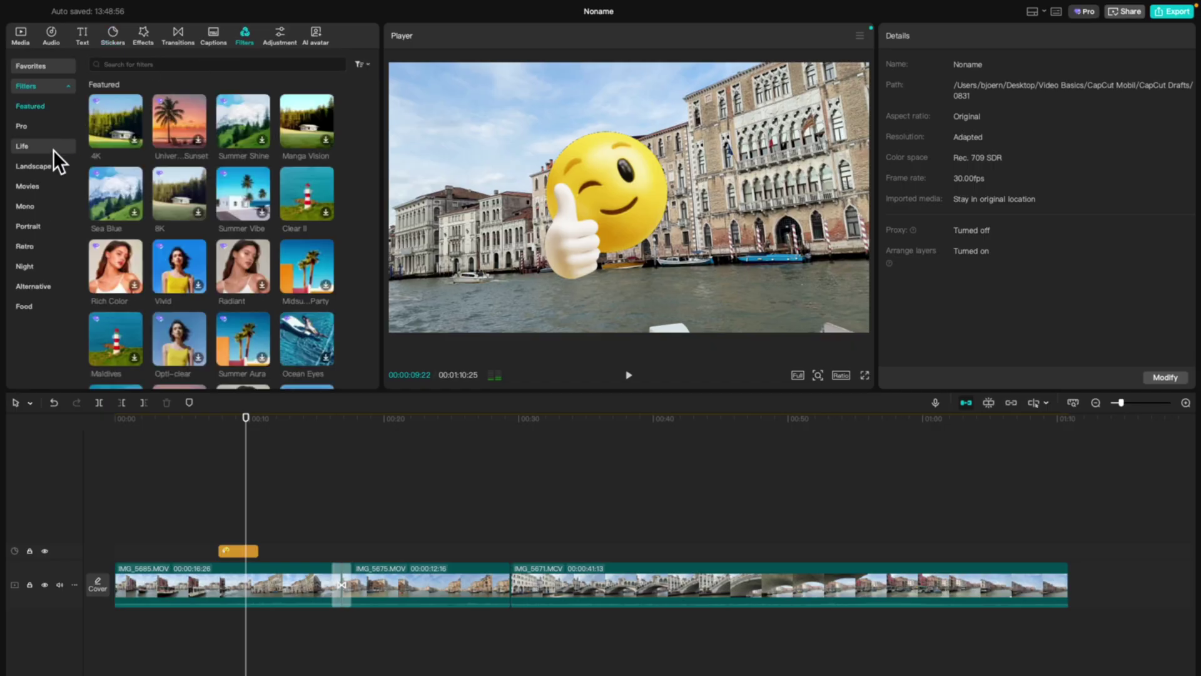
mouse_move(115, 120)
mouse_move(118, 112)
mouse_down()
mouse_move(136, 526)
mouse_move(217, 534)
mouse_up()
drag(134, 534, 100, 534)
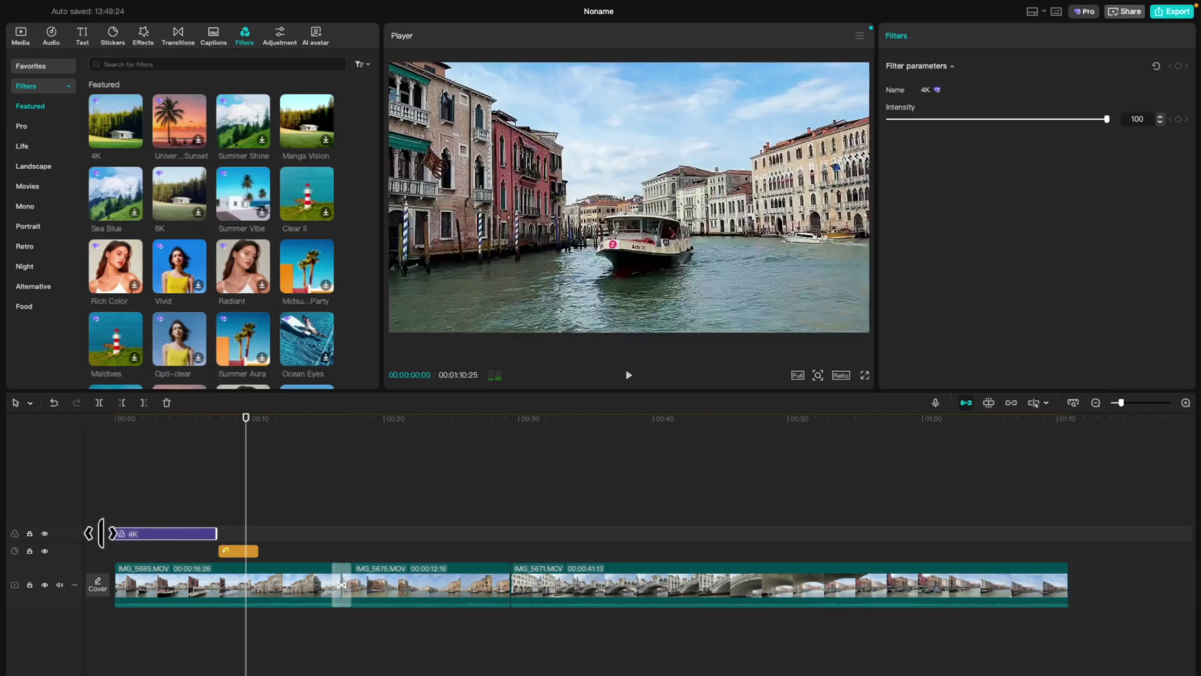
click(119, 516)
key(space)
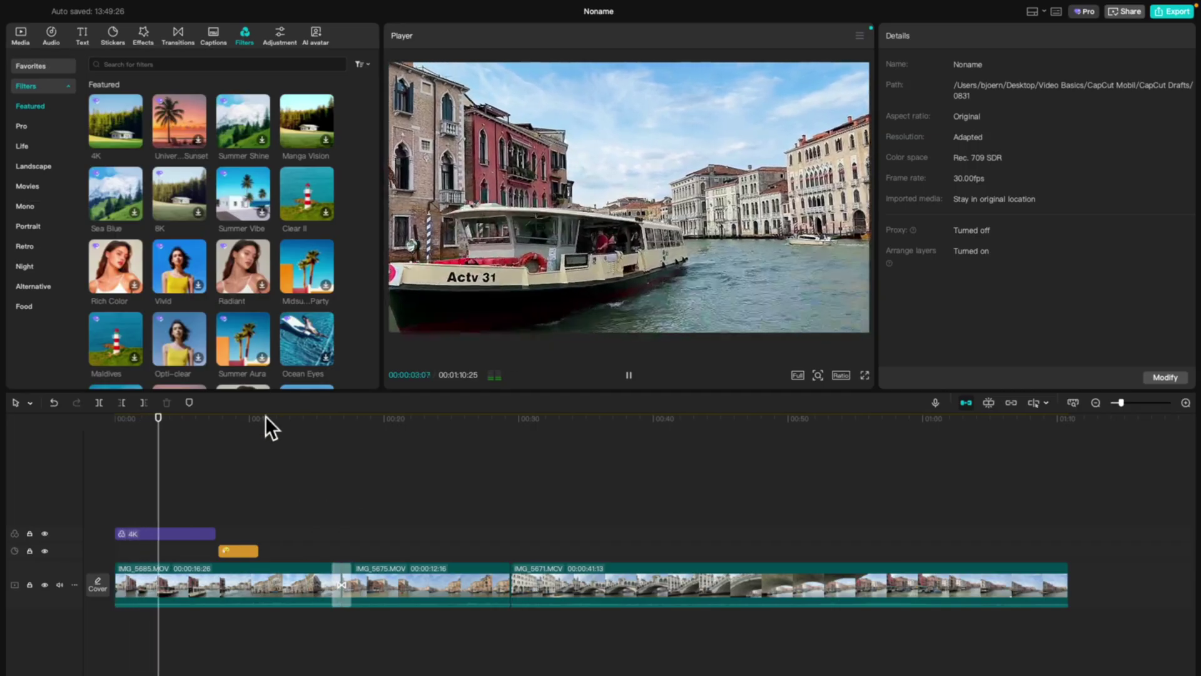
key(space)
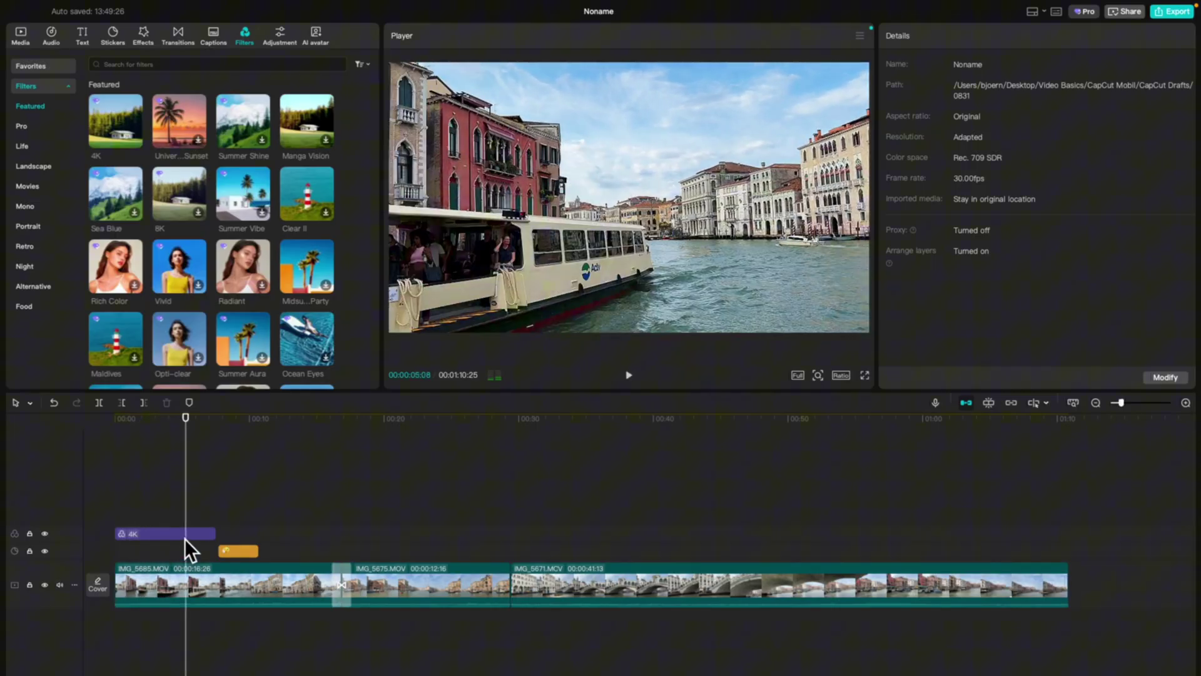
click(167, 538)
key(Delete)
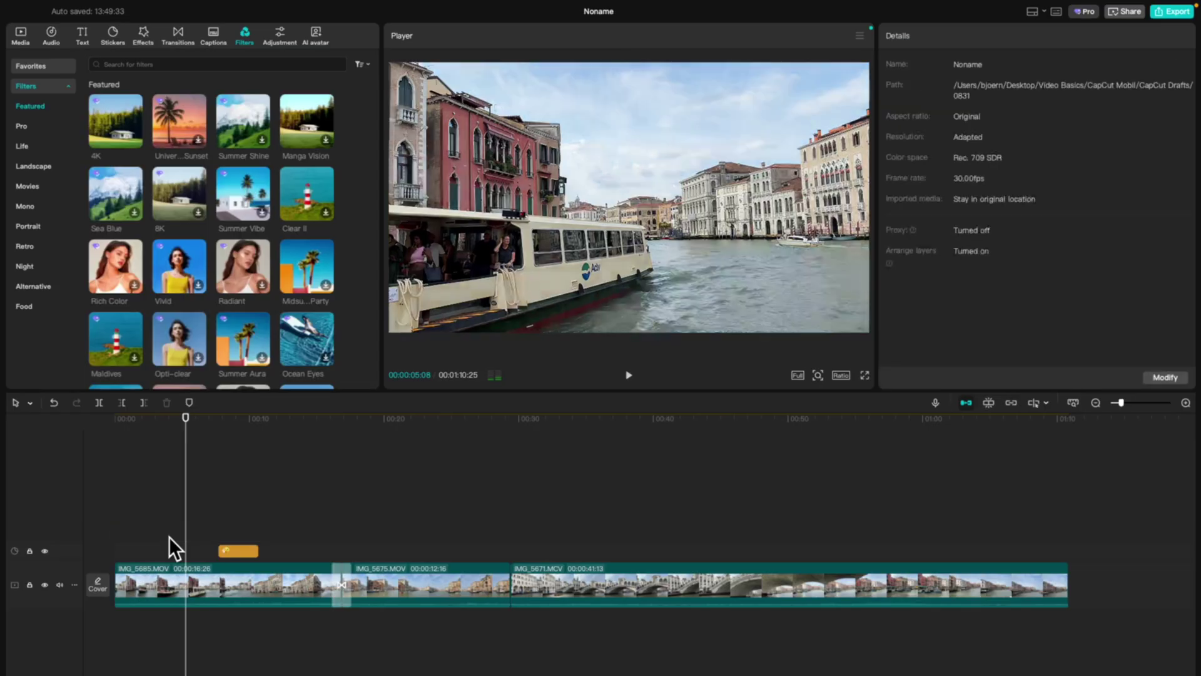
Try the Summer Vibe filter over the opening, preview it, then delete it.
drag(187, 516, 112, 507)
key(space)
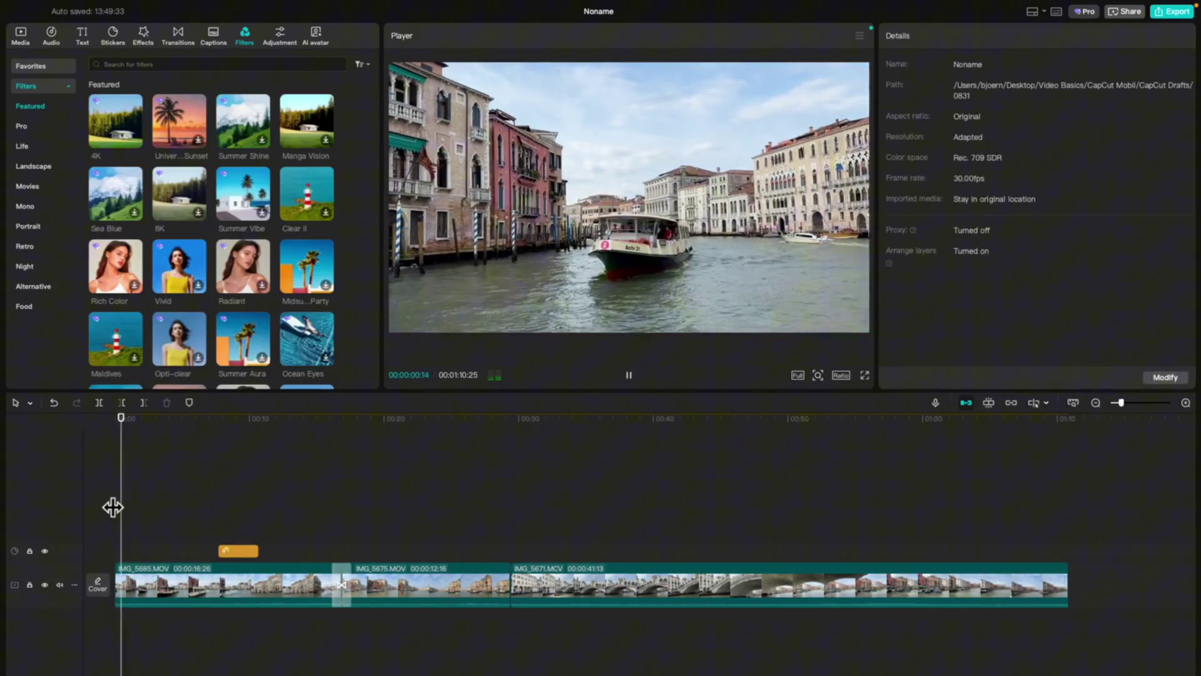
key(space)
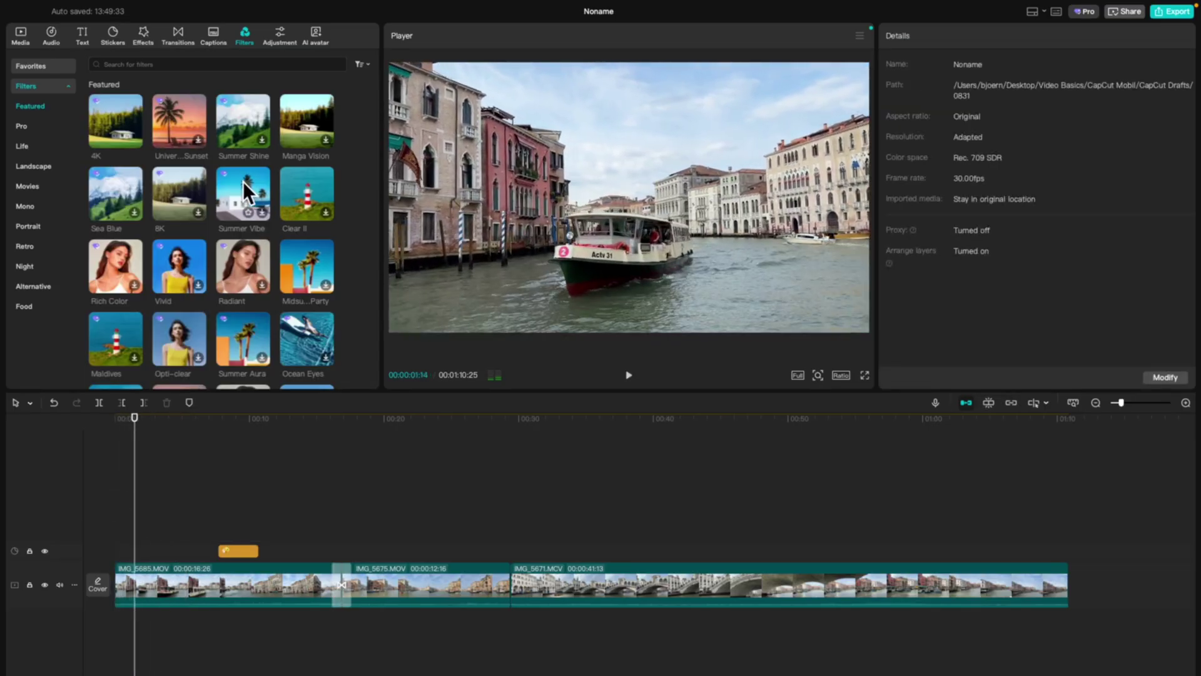
mouse_move(243, 181)
mouse_down()
mouse_move(127, 536)
mouse_move(221, 535)
mouse_up()
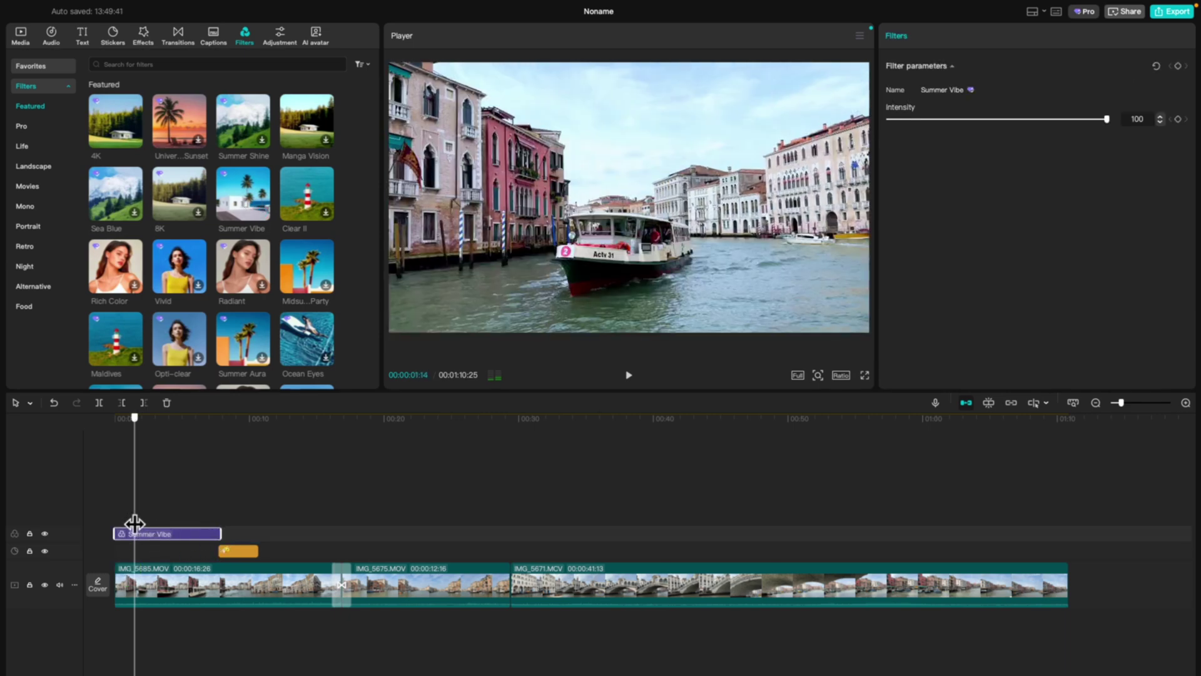
click(102, 517)
key(space)
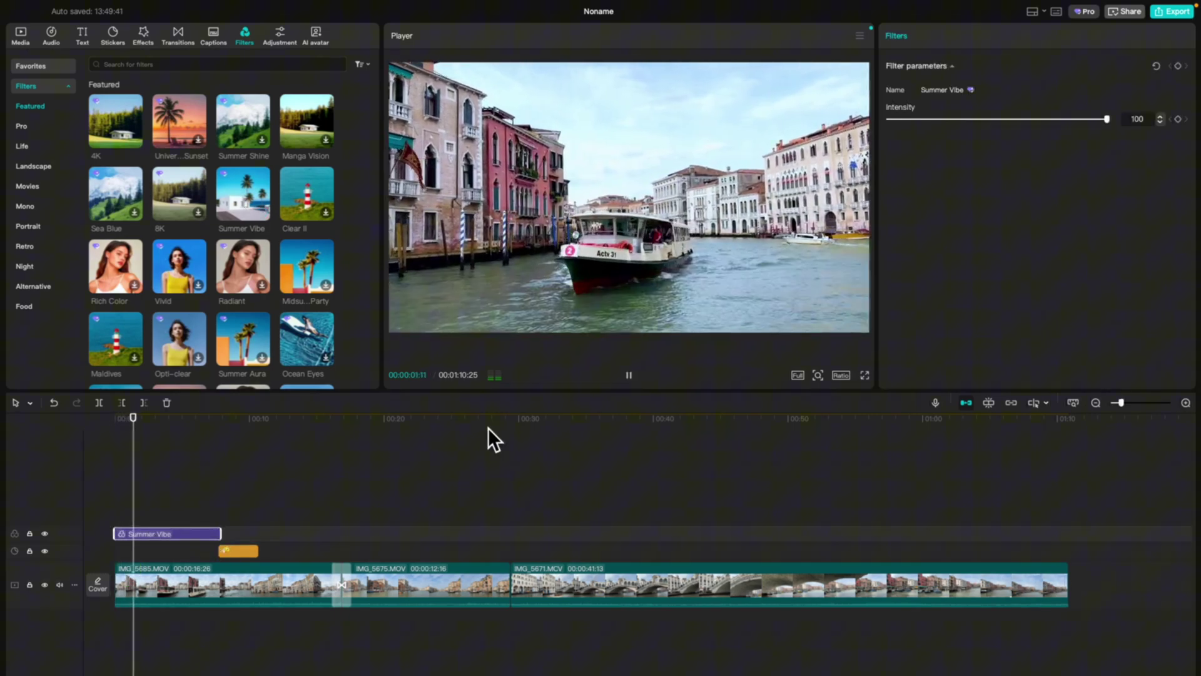
key(space)
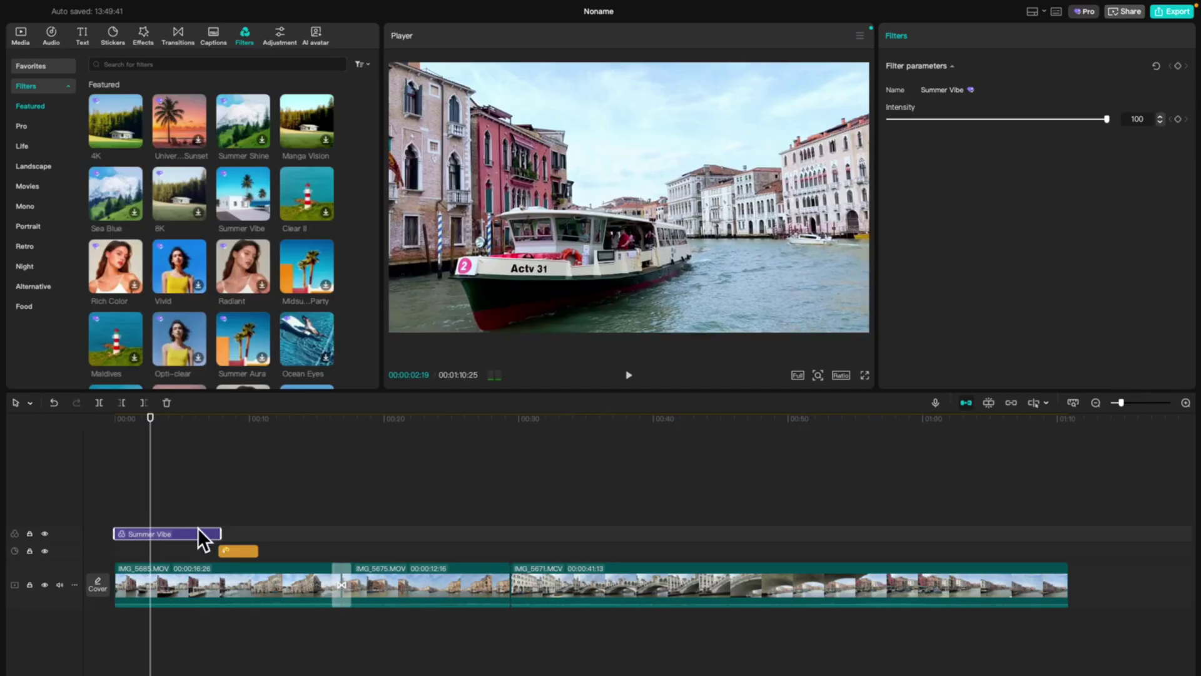
key(Delete)
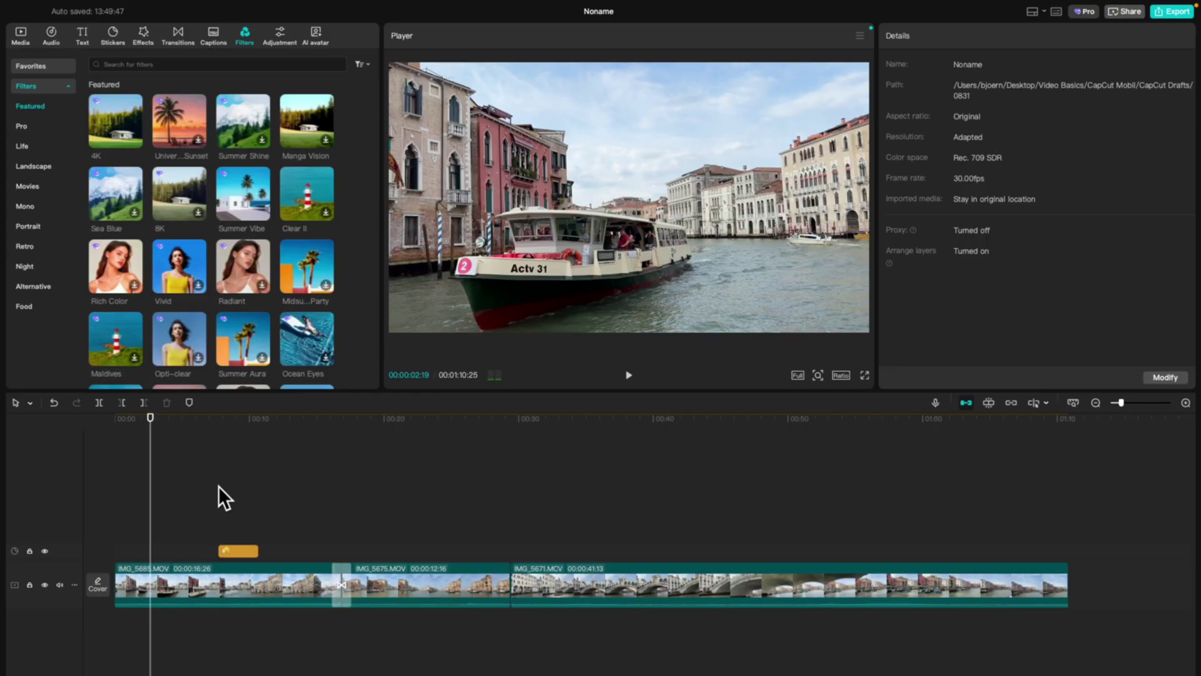
mouse_move(153, 486)
mouse_down()
mouse_move(282, 525)
mouse_move(500, 556)
mouse_up()
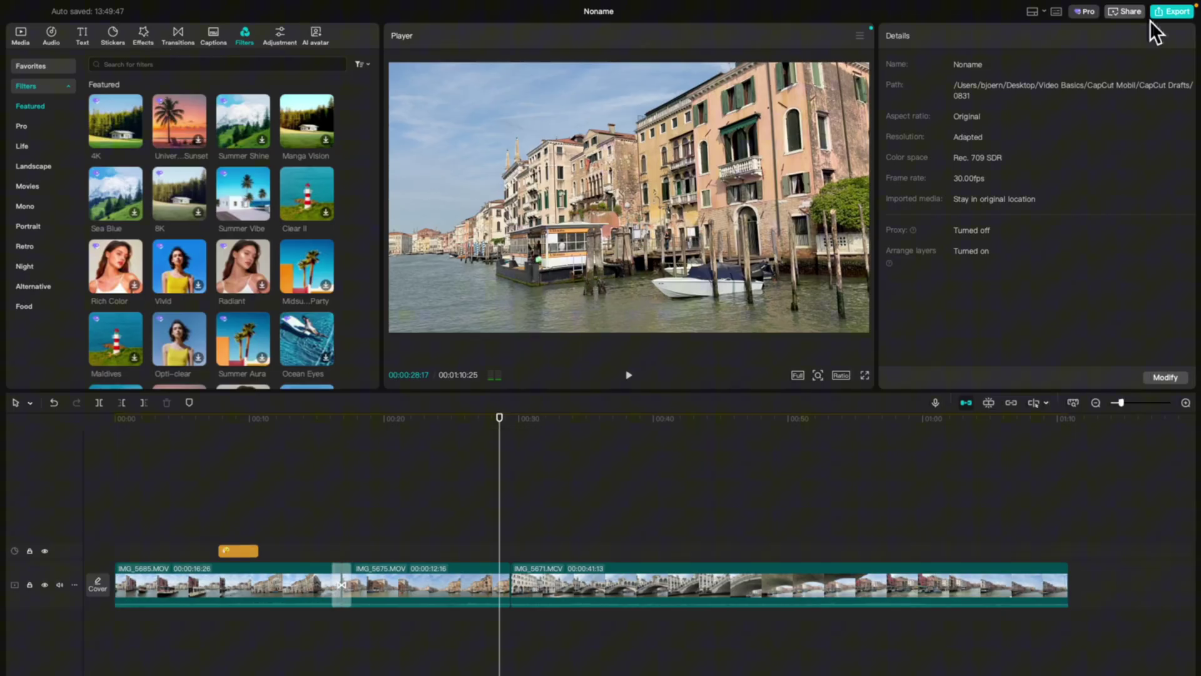
click(1169, 15)
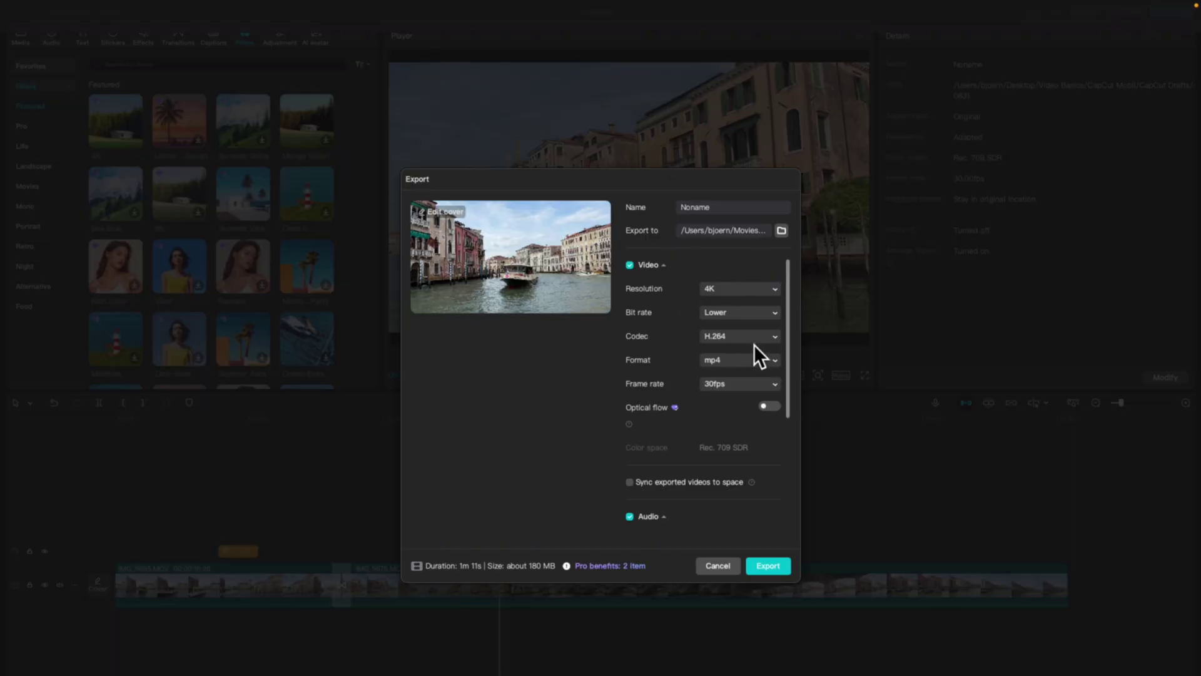
Start exporting the project 'Noname' as a 4K mp4 at the kept export settings.
click(770, 566)
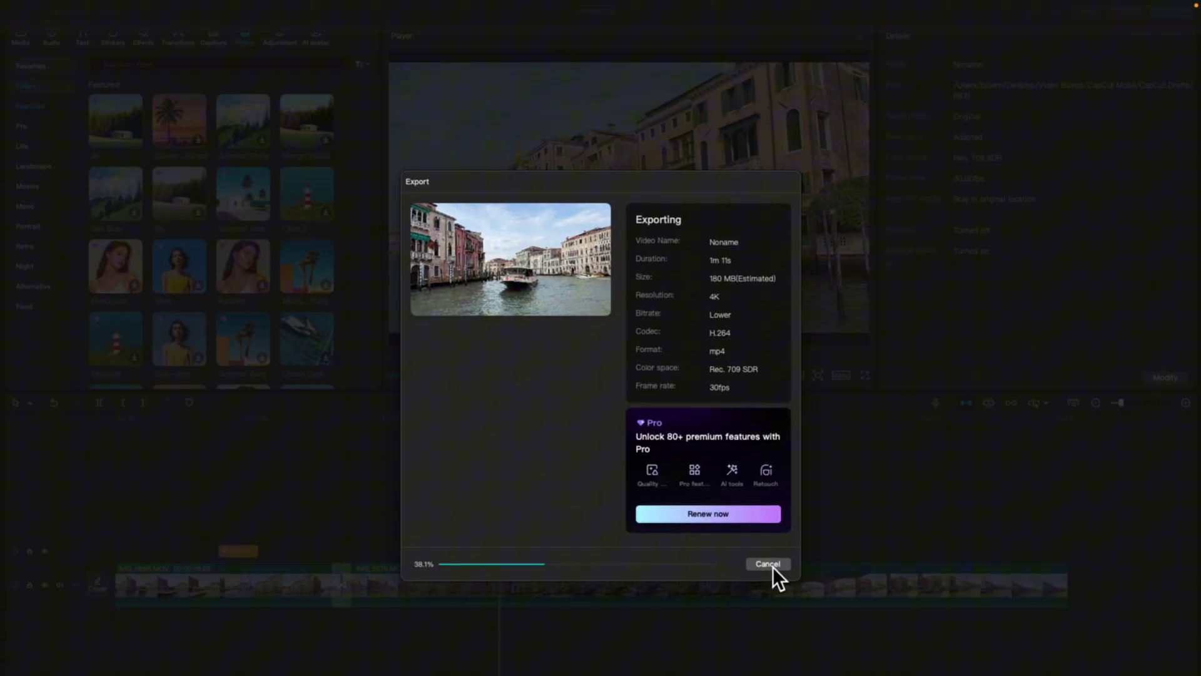